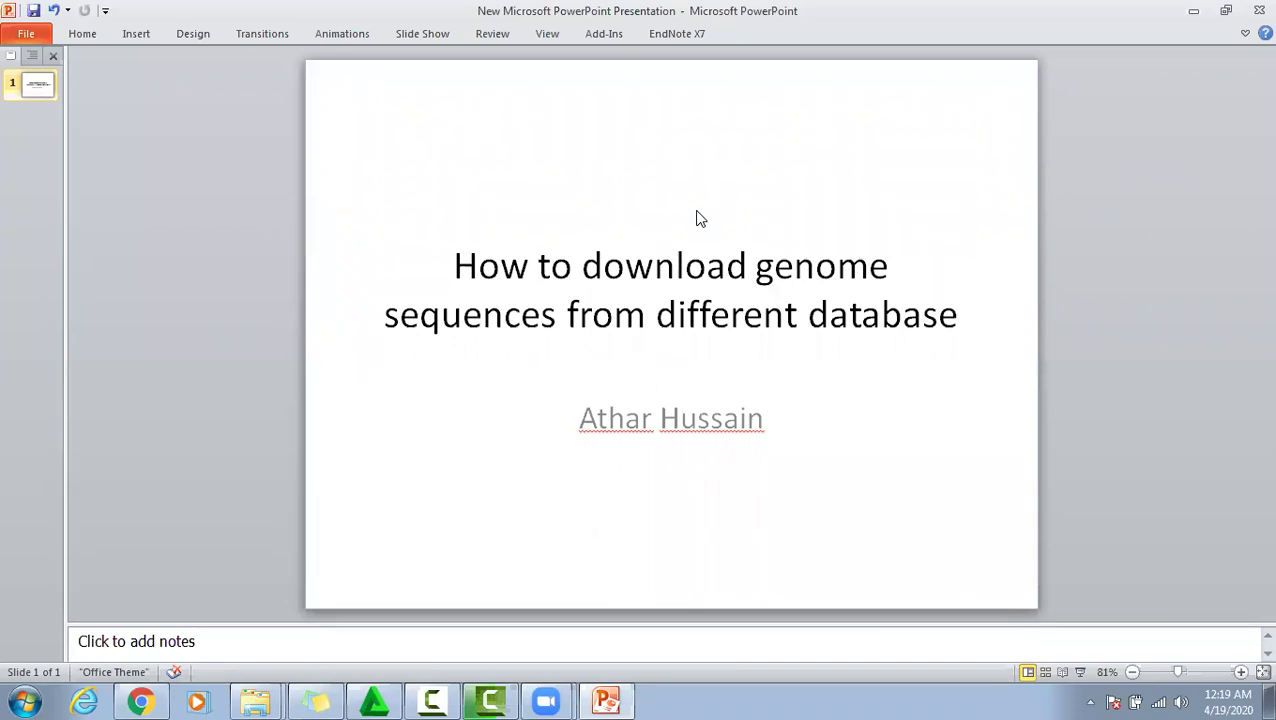
Switch to Chrome, search Google for NCBI, and open the National Center for Biotechnology Information website.
left_click(140, 701)
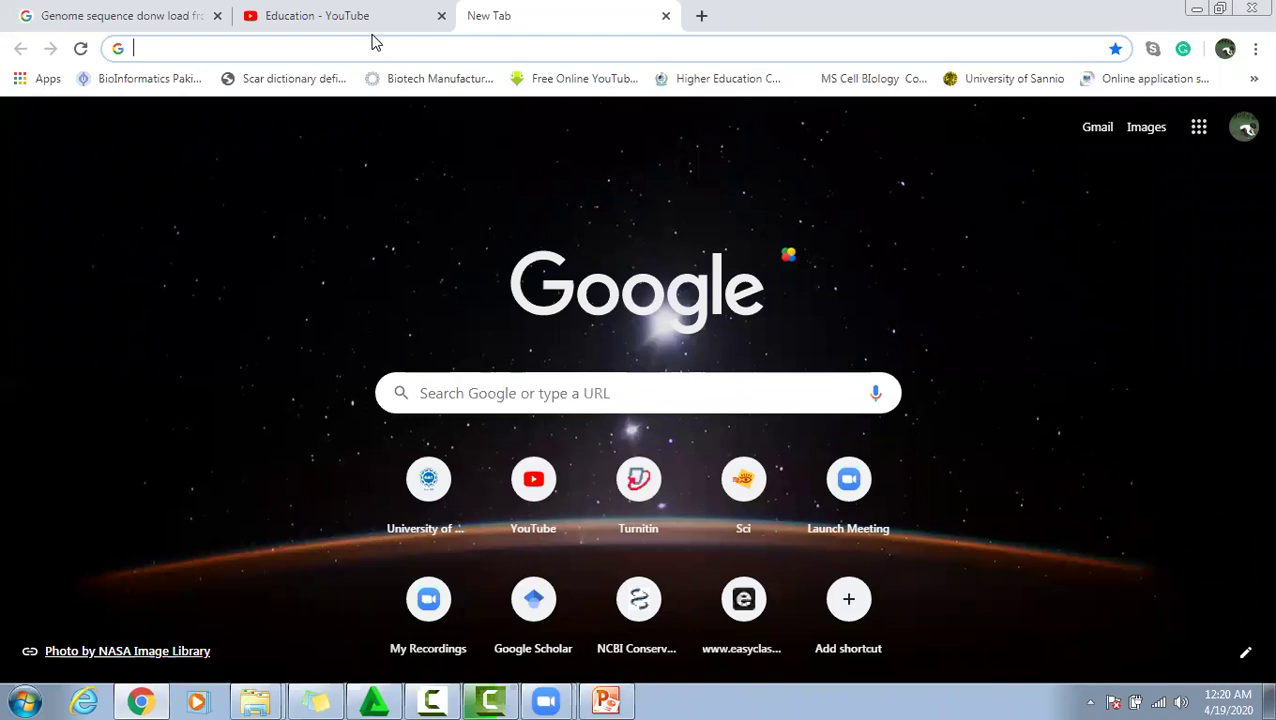
type("NCBI")
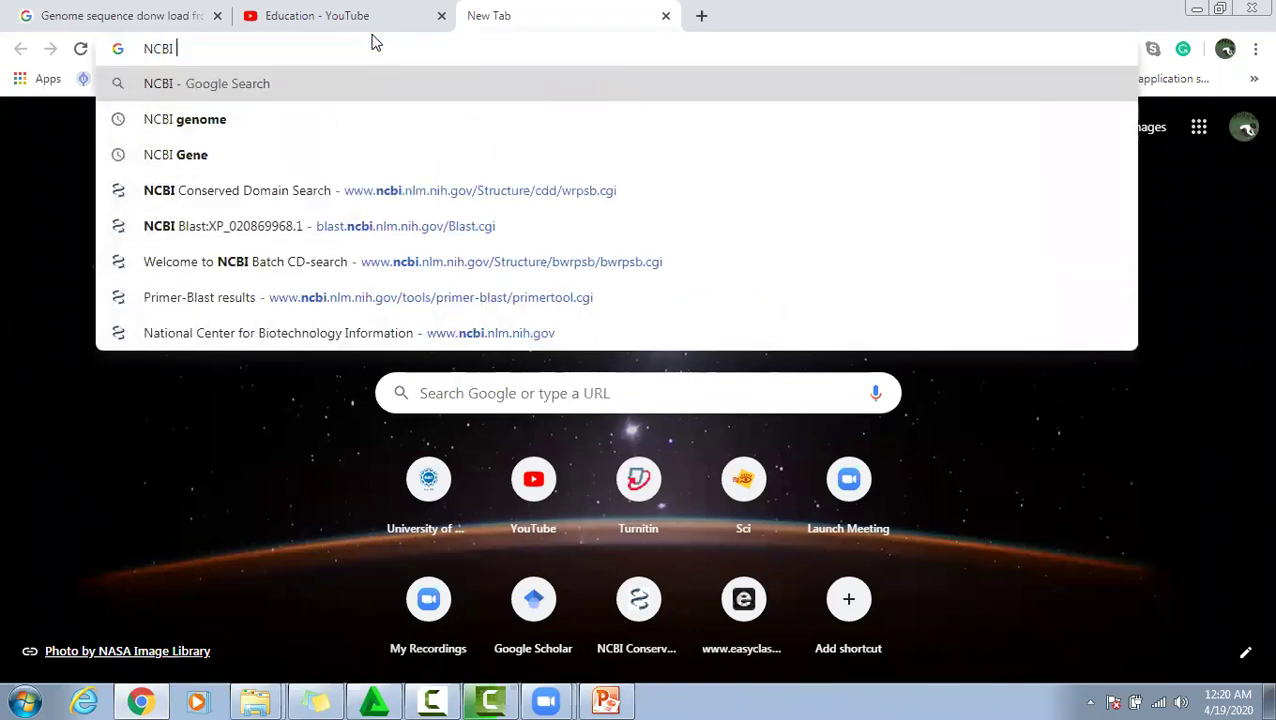
key("Return")
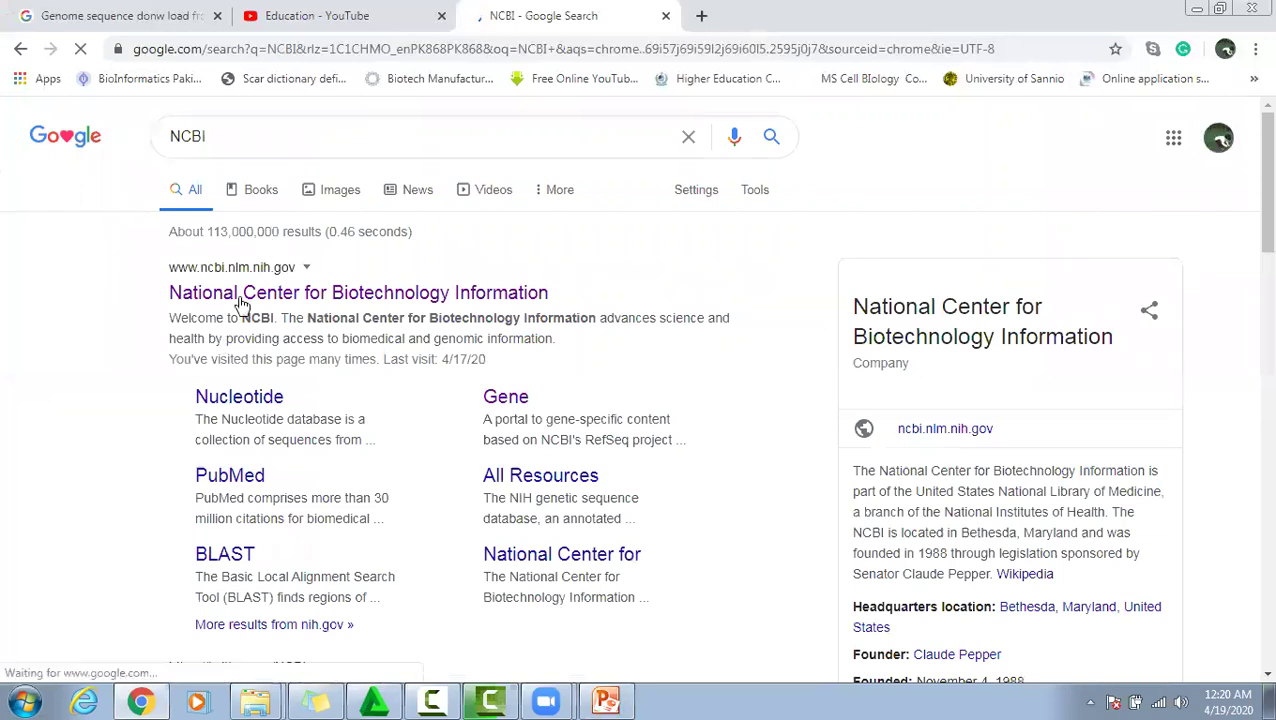
left_click(243, 295)
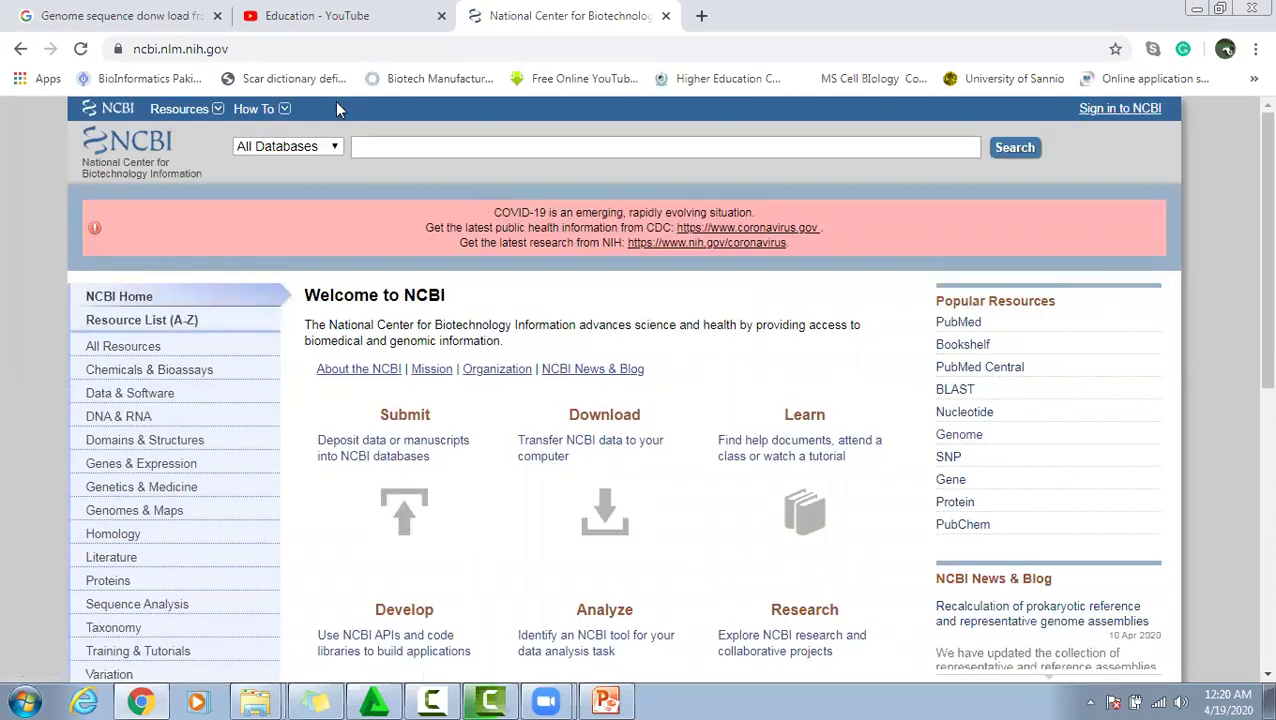
Search the NCBI Genome database for "human".
left_click(320, 146)
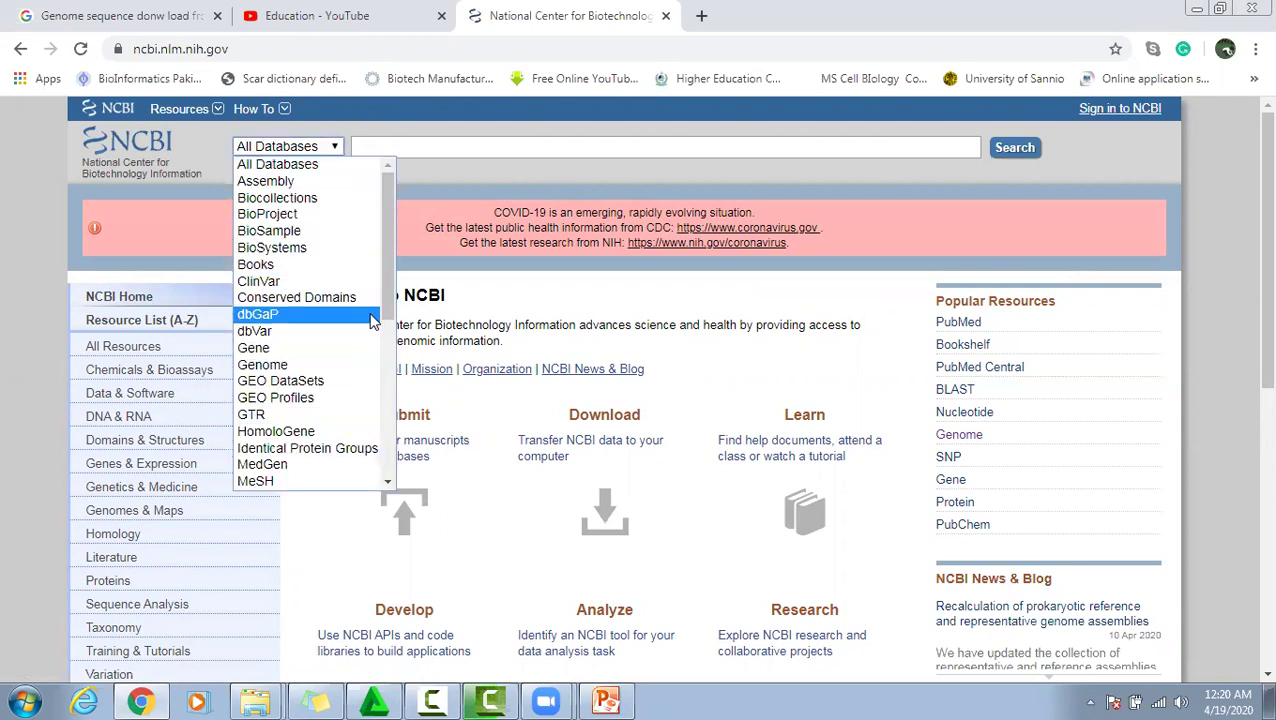
left_click(300, 365)
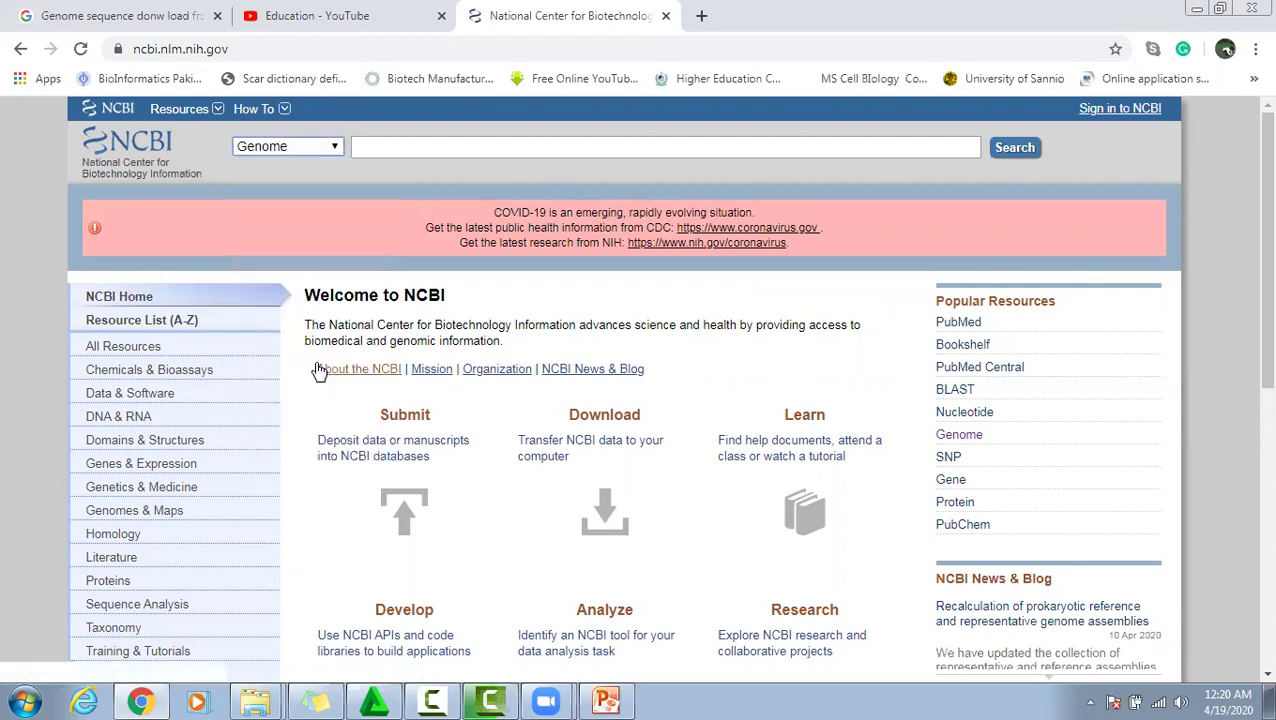
key("Tab")
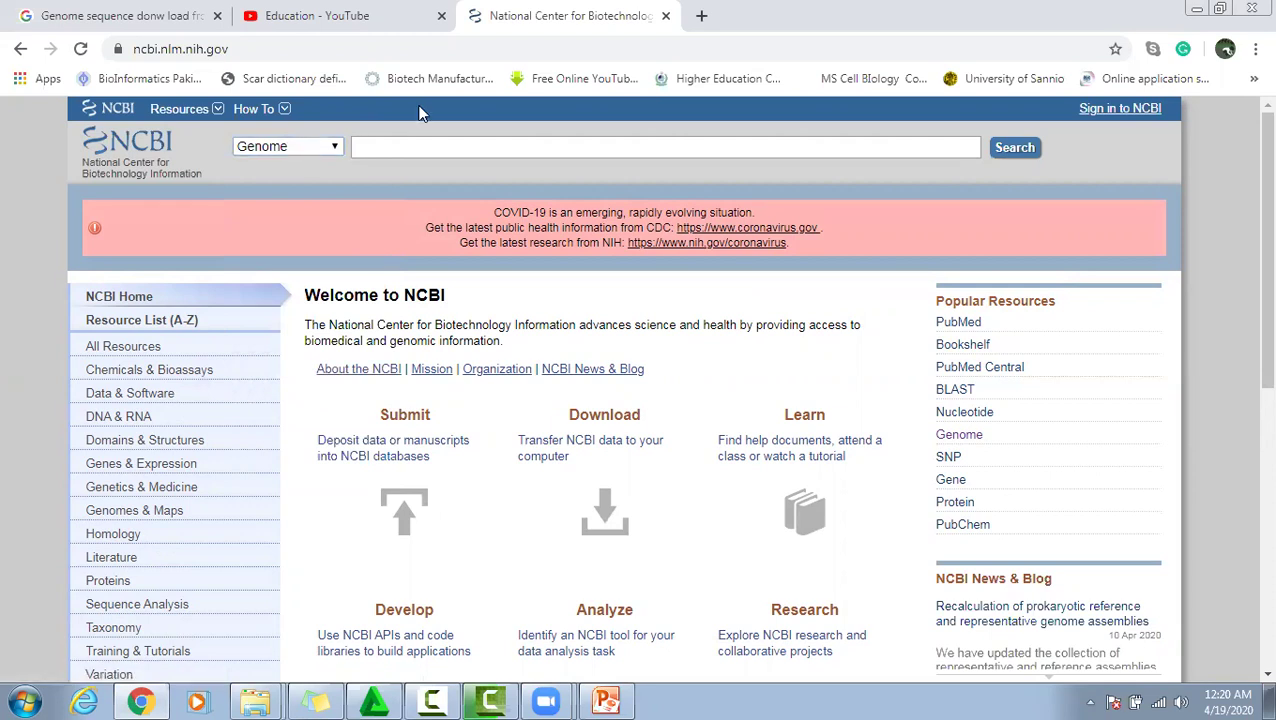
type("human")
key("shift+Left")
key("shift+Left")
key("shift+Left")
key("shift+Left")
key("shift+Left")
key("Left")
key("Right")
left_click(1012, 157)
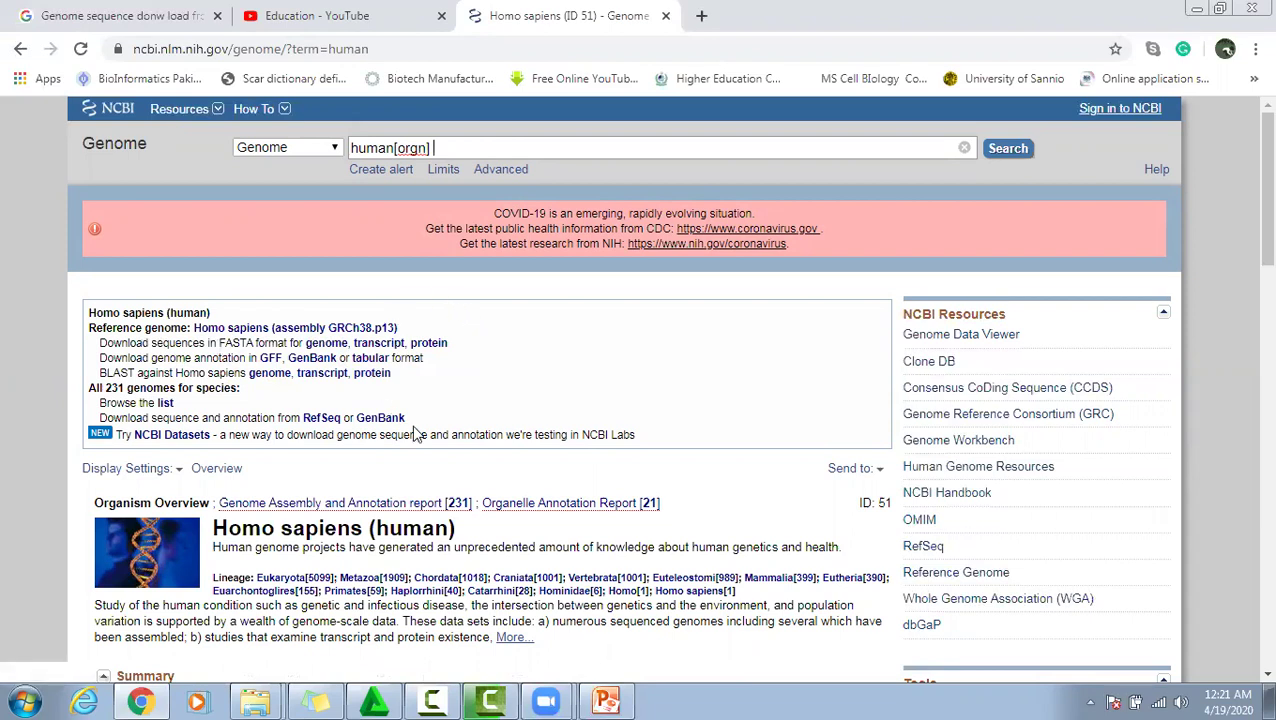
Download the human reference genome's protein sequences in FASTA format and open the downloaded archive in WinRAR.
left_click(430, 343)
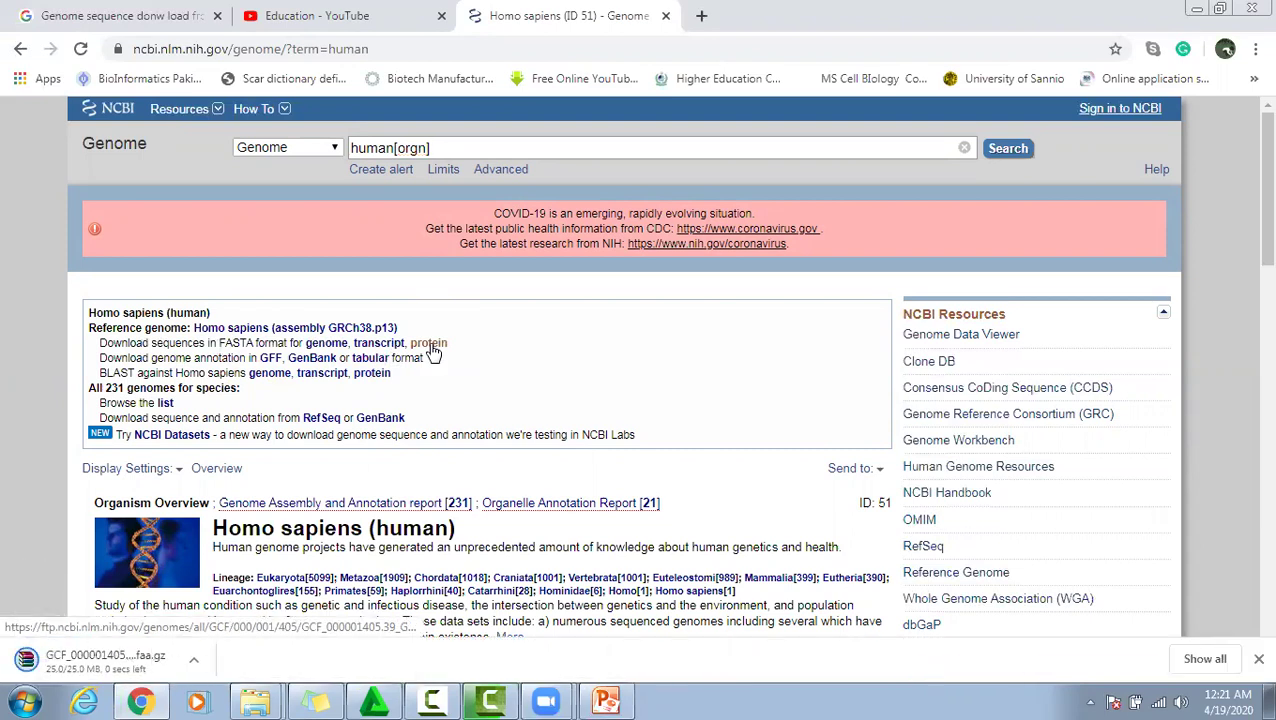
left_click(90, 662)
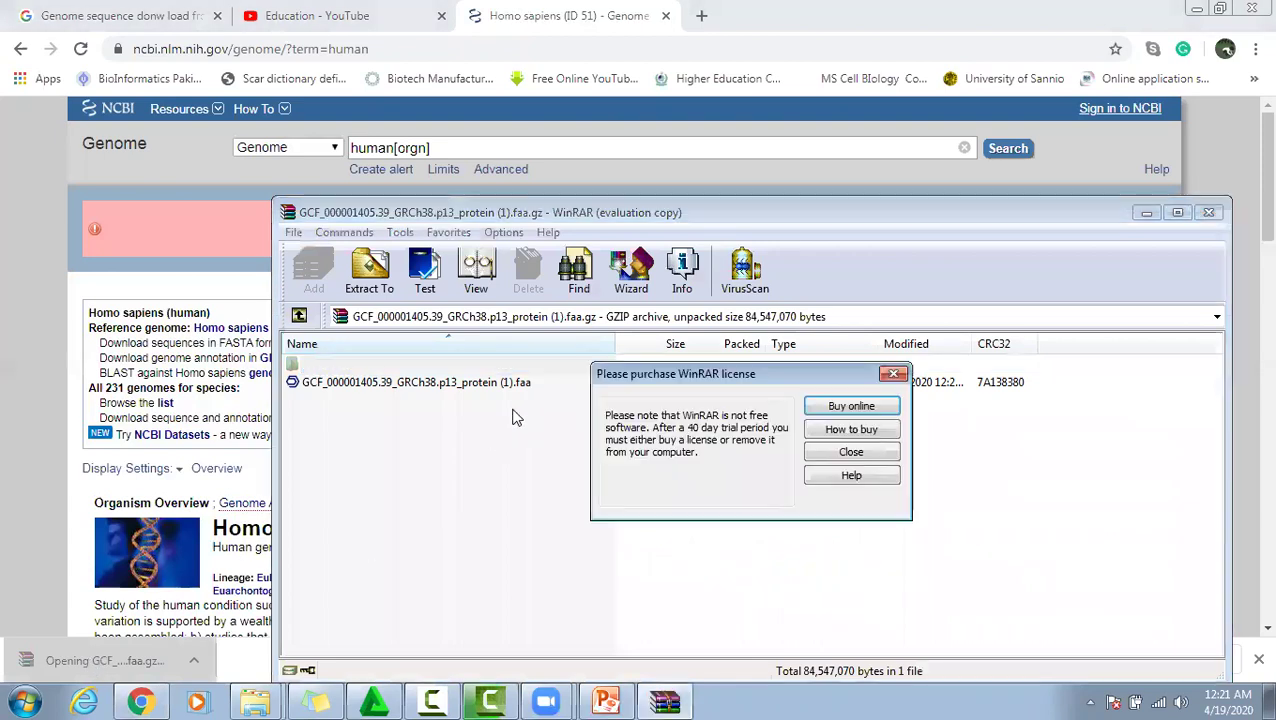
left_click(840, 450)
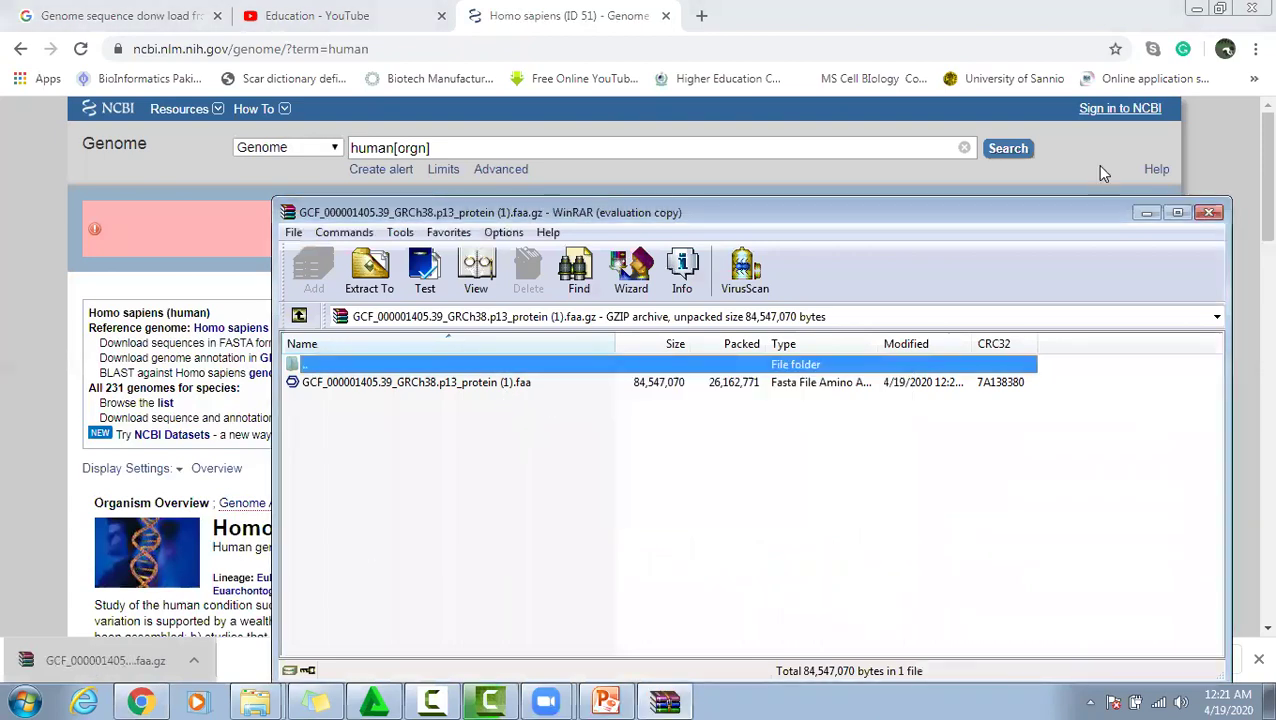
Extract GCF_000001405.39_GRCh38.p13_protein (1).faa from the archive into the Test_blast folder and minimize WinRAR.
left_click(1196, 10)
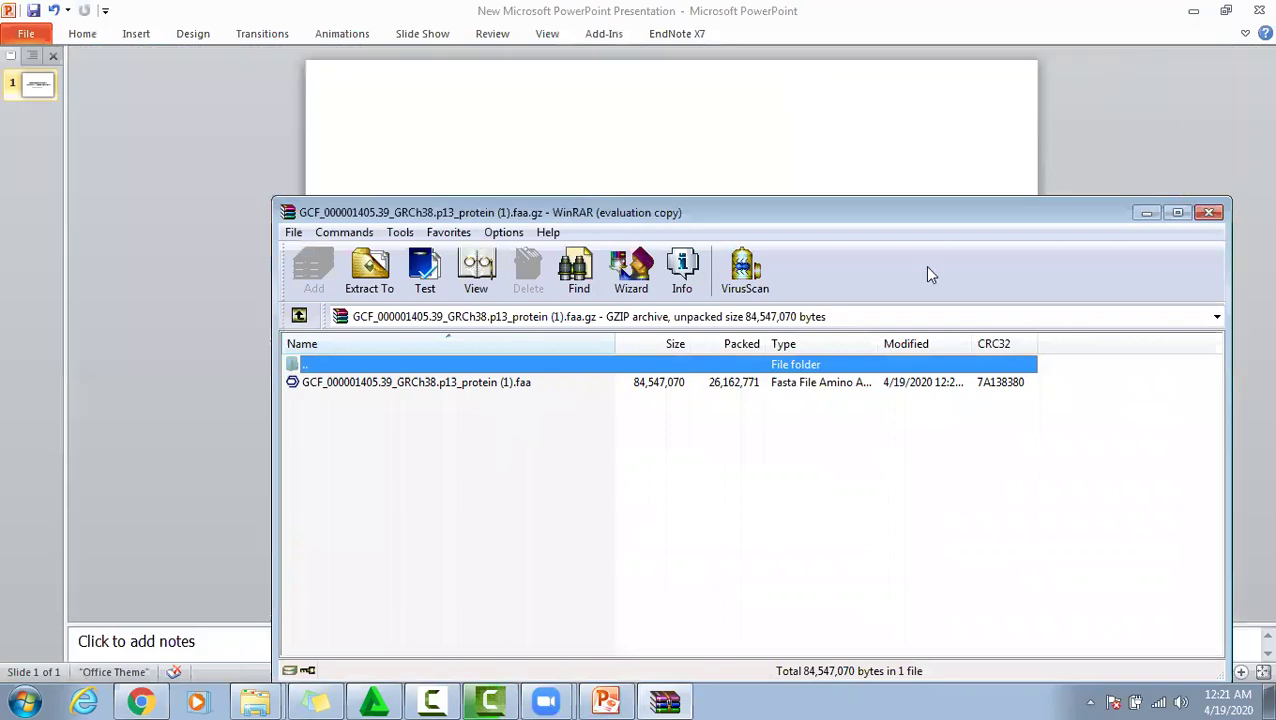
right_click(684, 385)
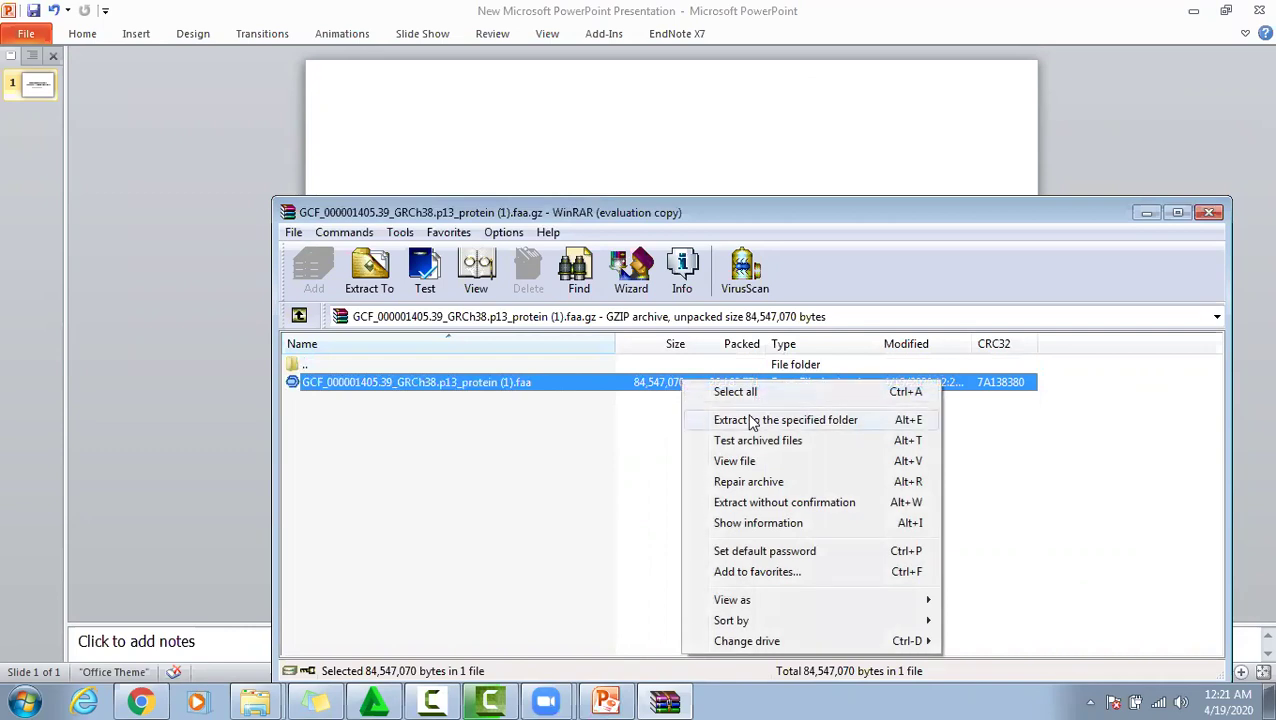
left_click(1196, 10)
left_click(1196, 10)
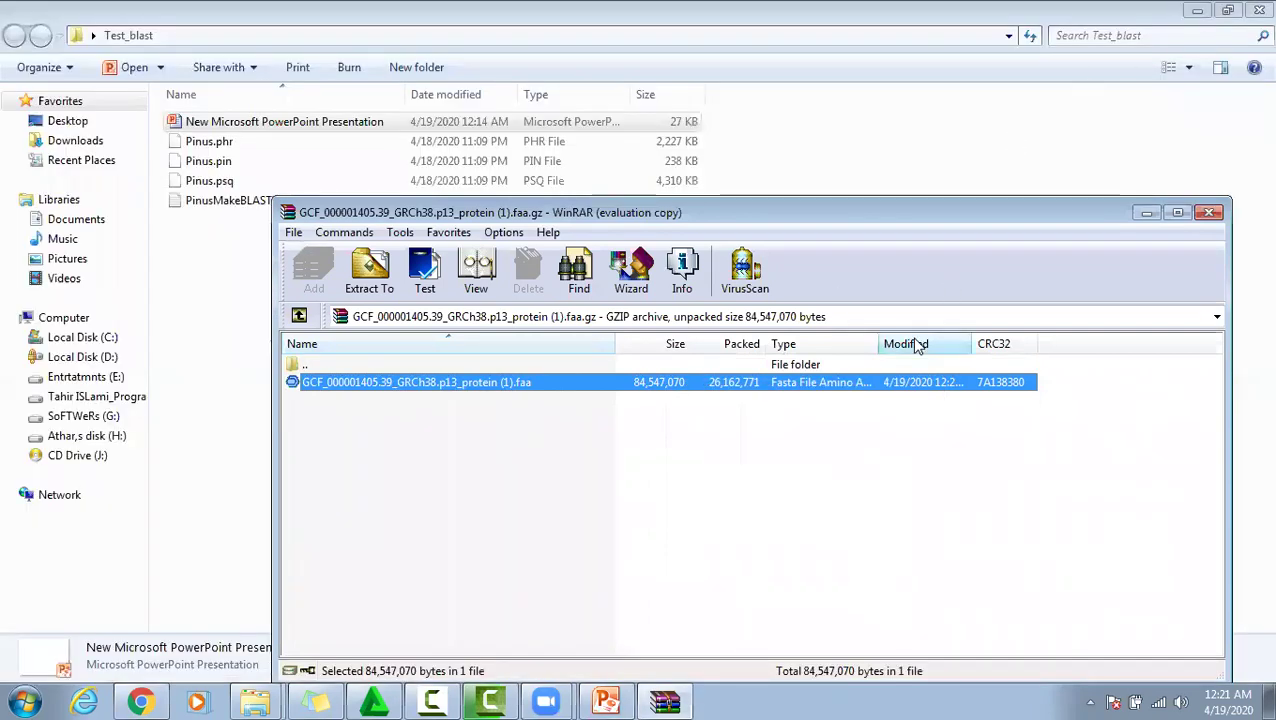
left_click_drag(535, 393, 209, 265)
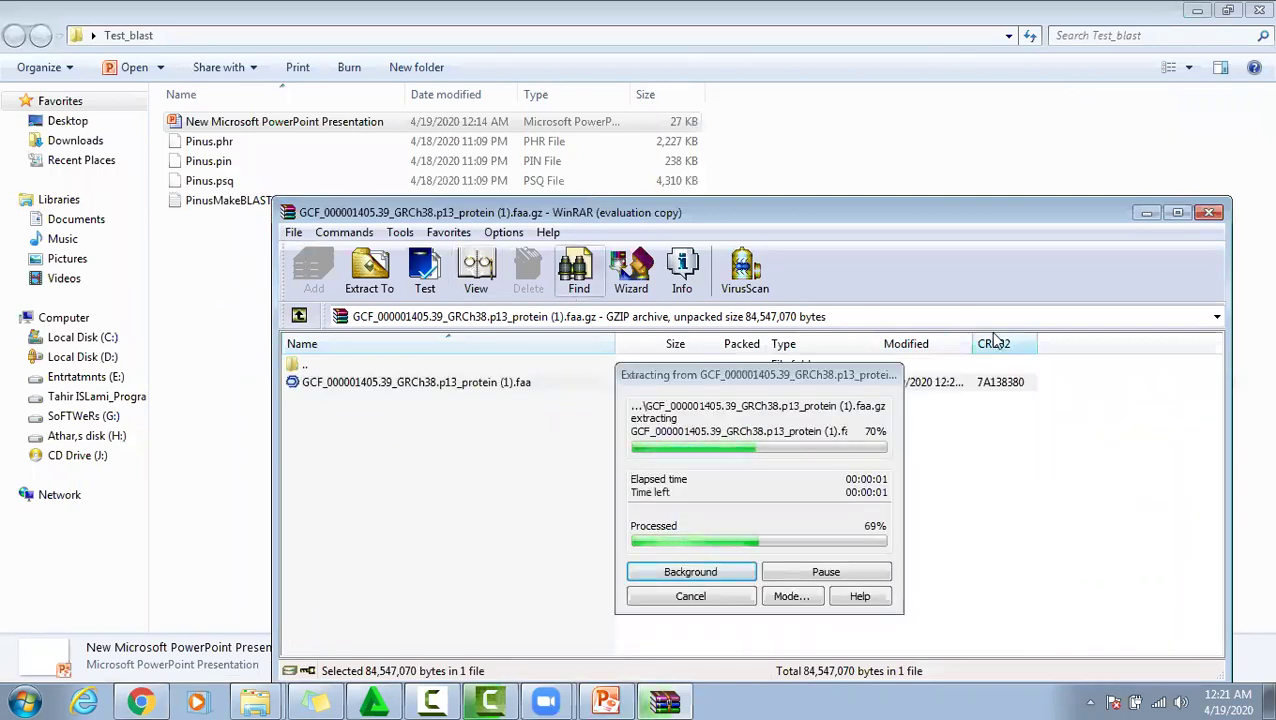
left_click(1147, 213)
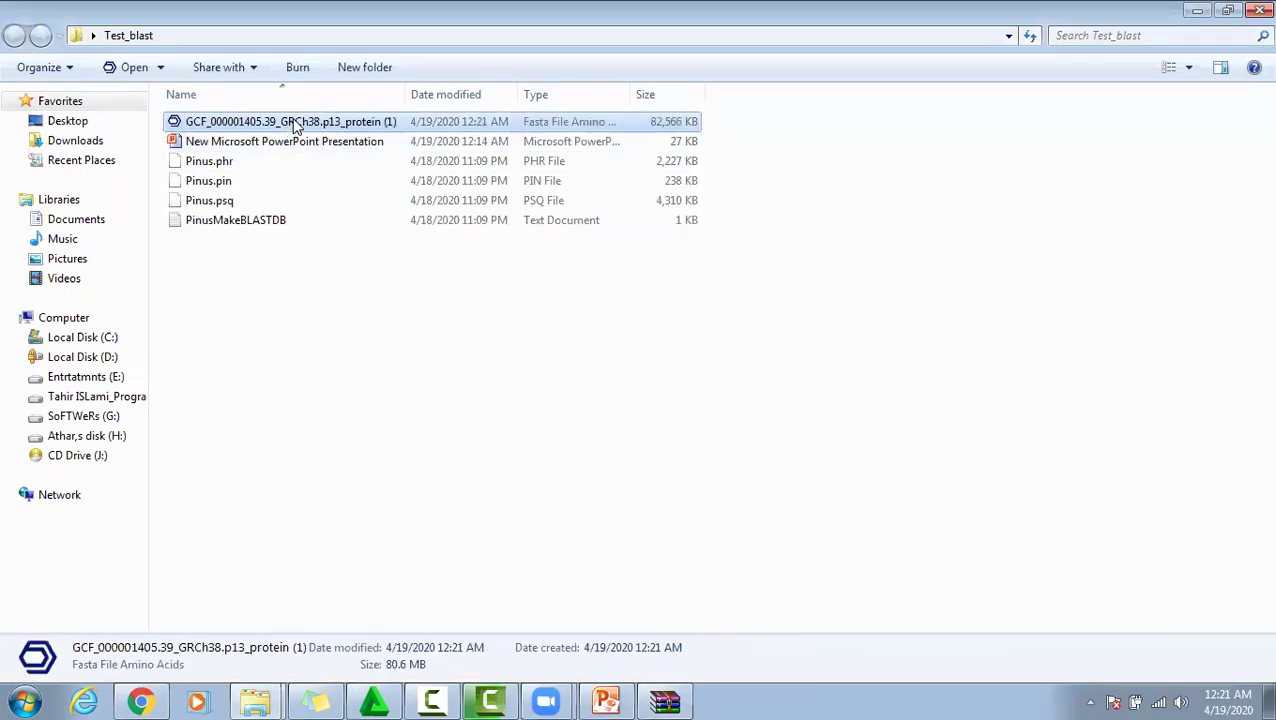
Open the extracted protein FASTA file in Notepad++ and highlight the whole first sequence record, including its header.
right_click(341, 121)
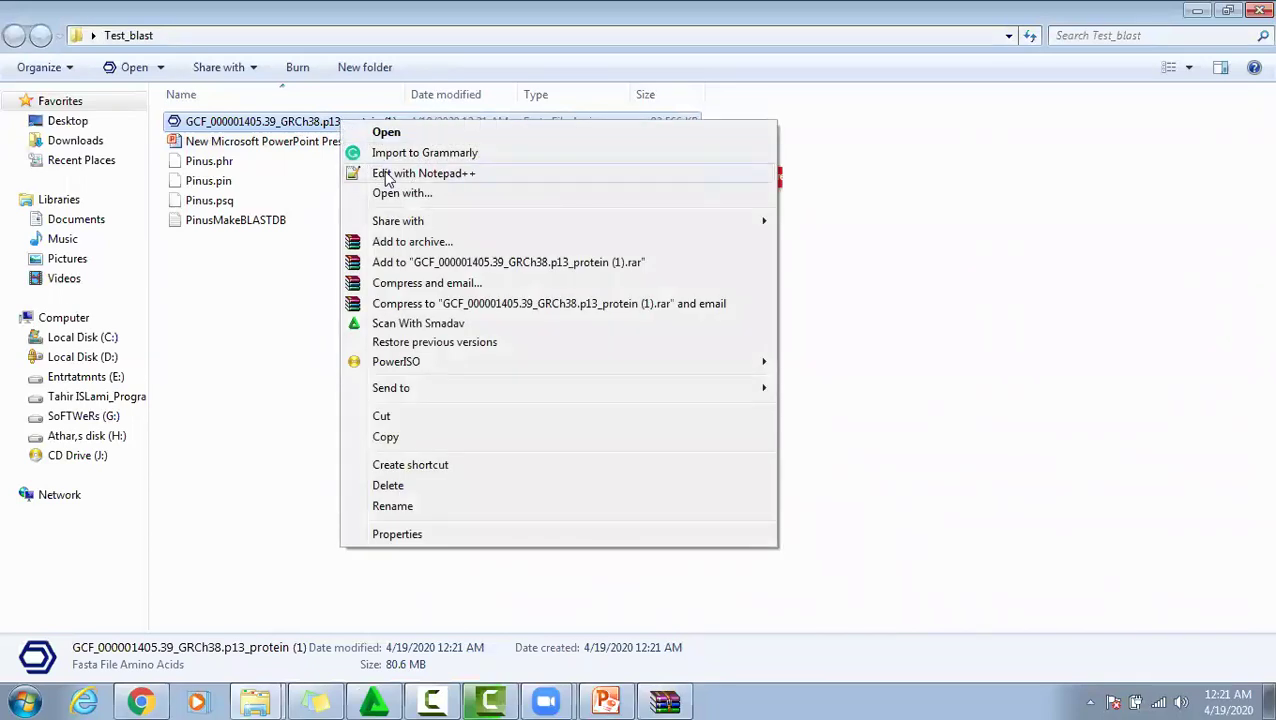
left_click(442, 175)
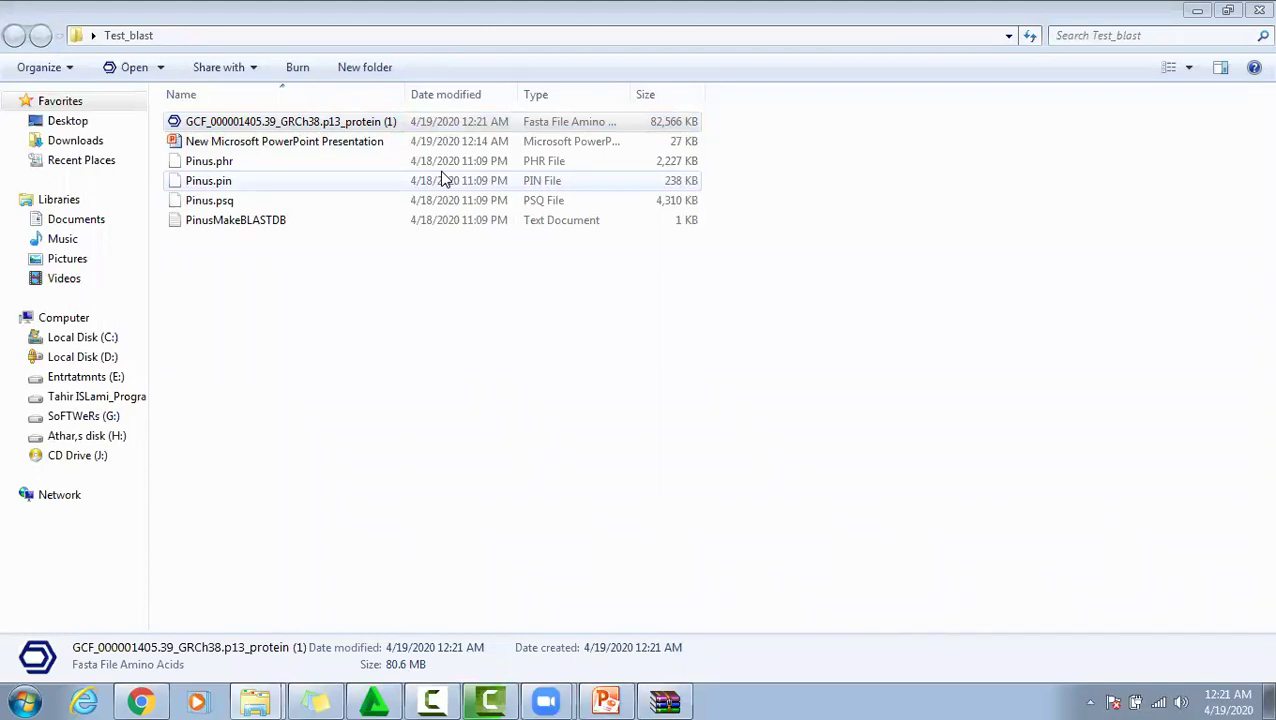
left_click(277, 141)
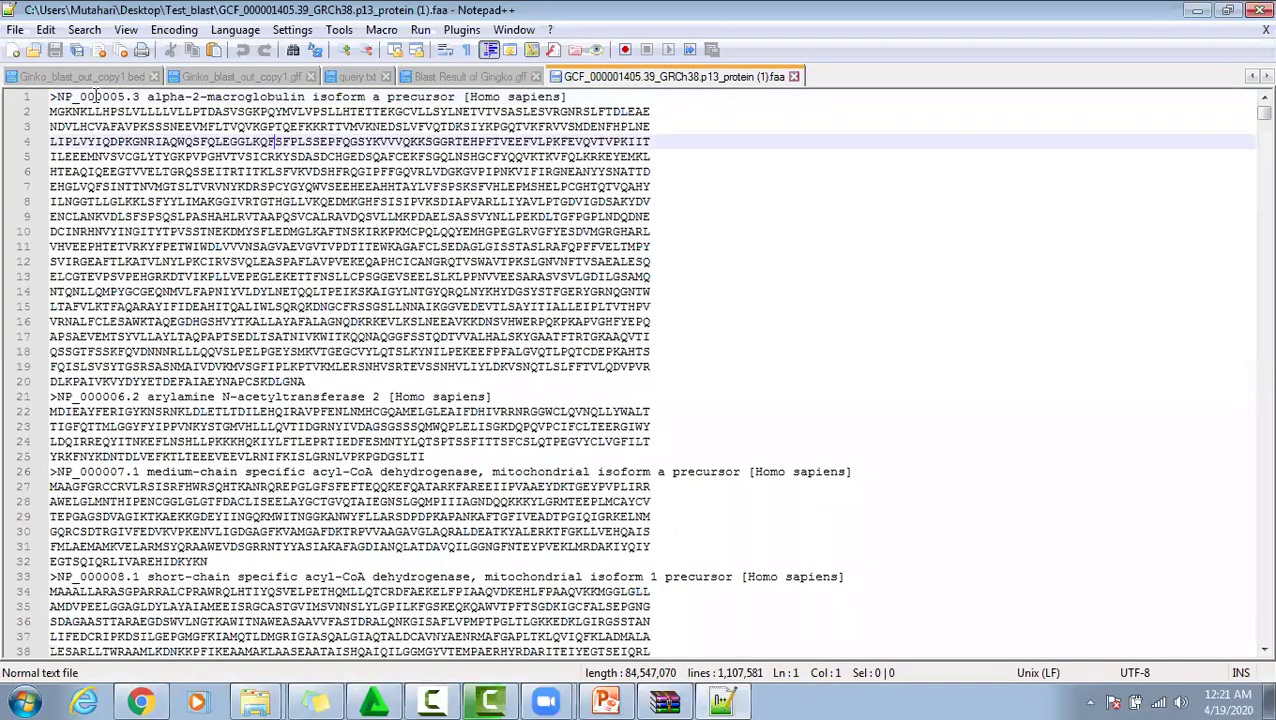
left_click_drag(52, 96, 370, 386)
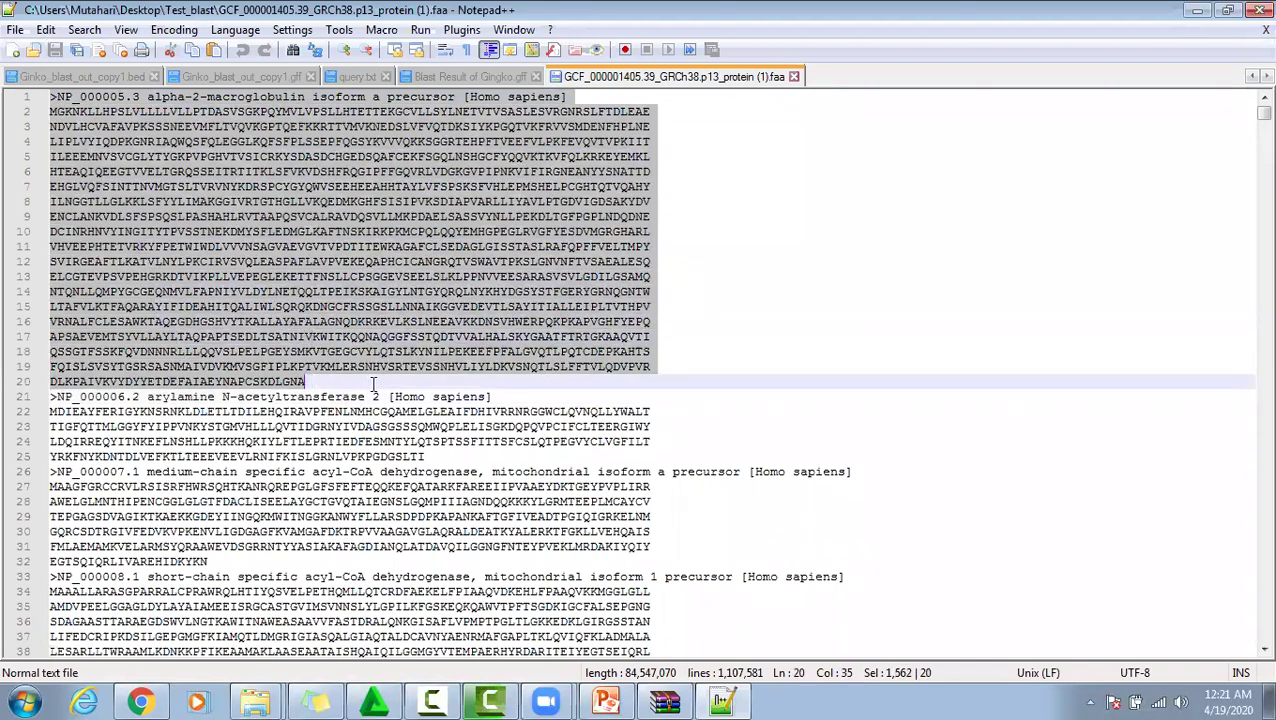
left_click(462, 383)
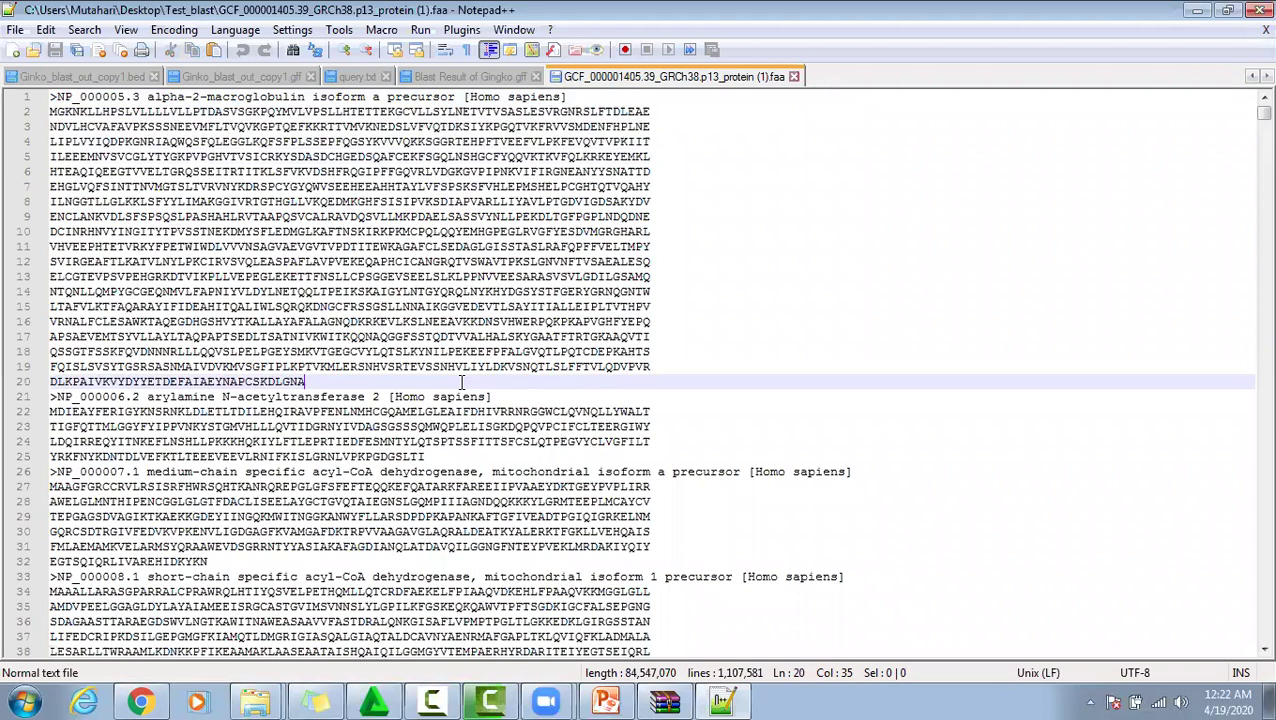
Count the occurrences of the ">" header symbol in the protein file, then close Notepad++.
key("ctrl+f")
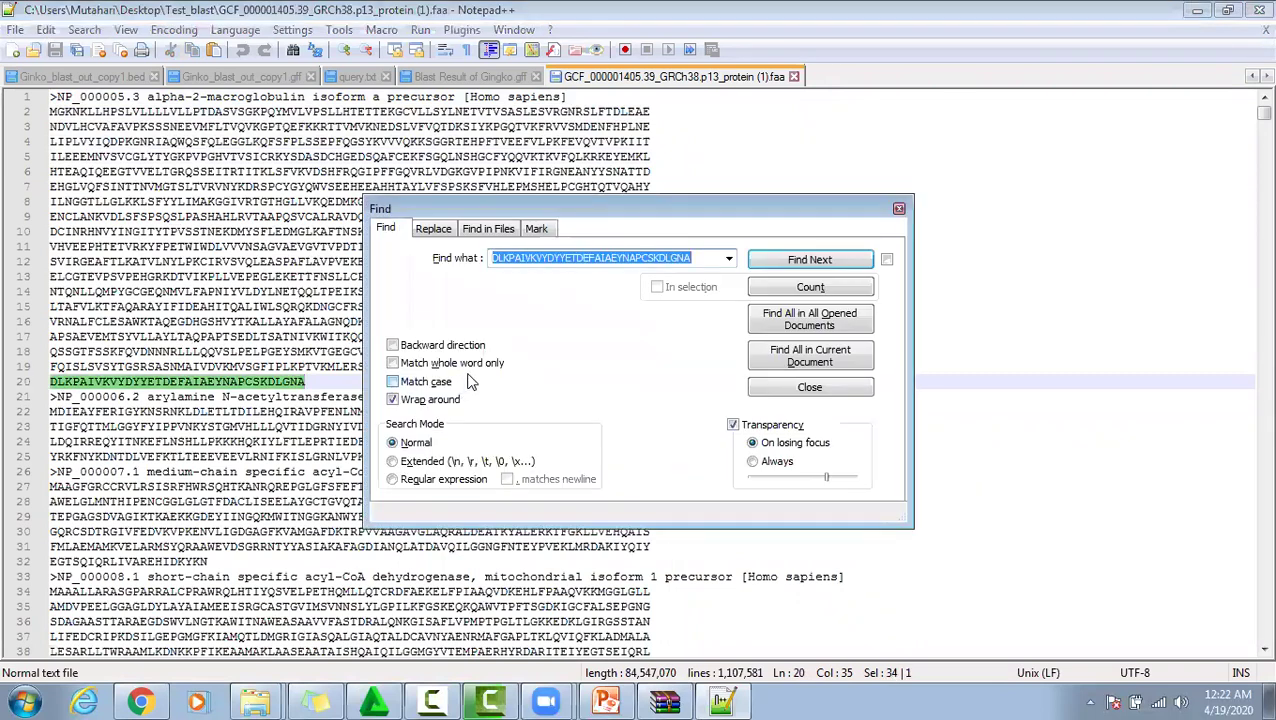
key("BackSpace")
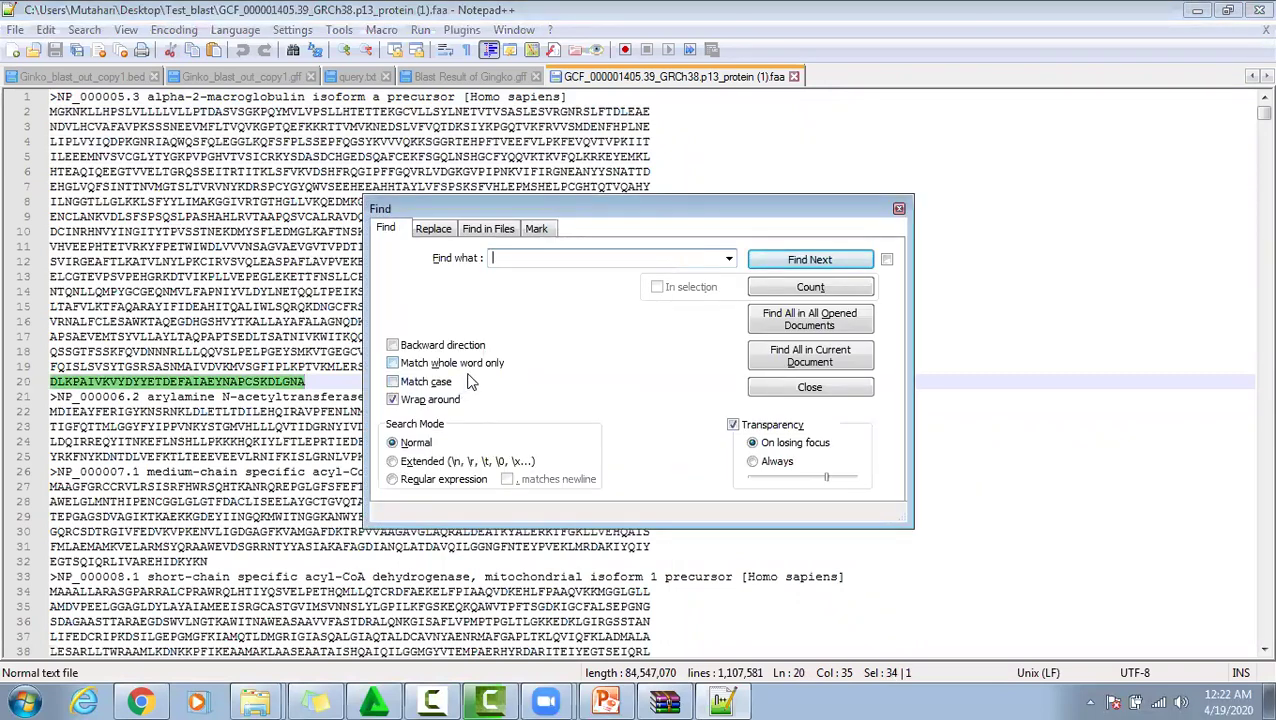
left_click(51, 94)
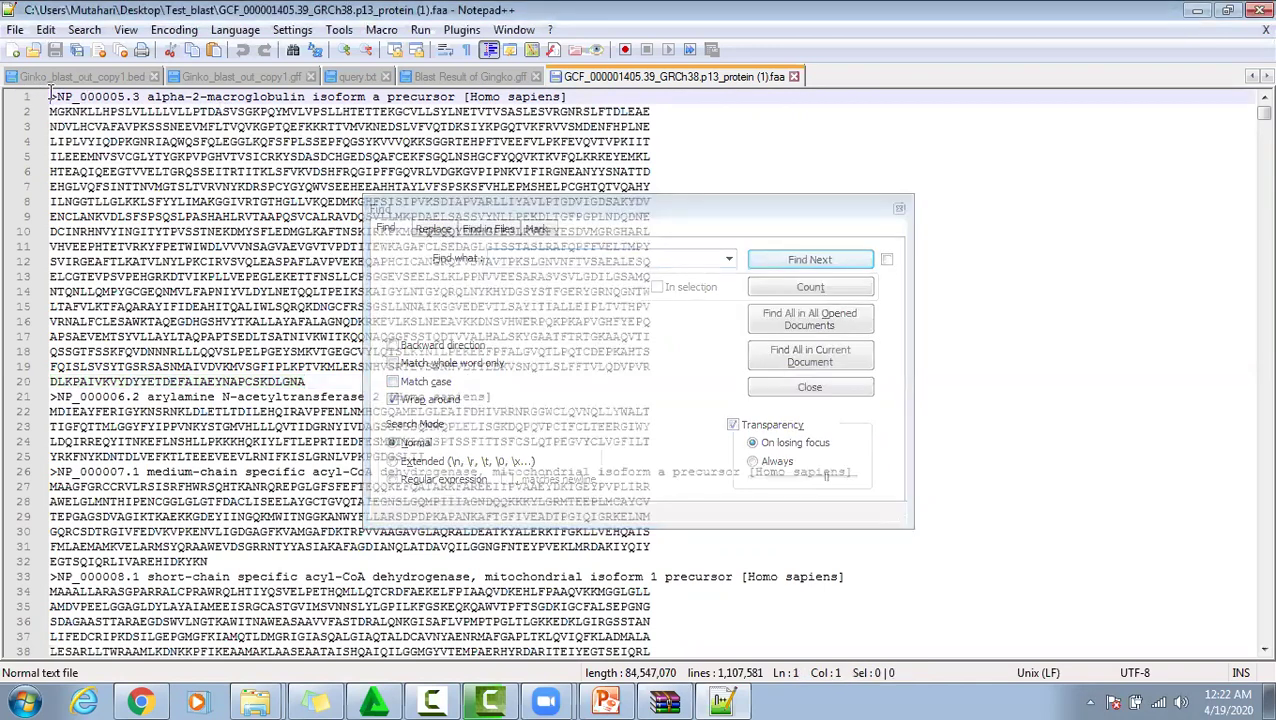
left_click_drag(51, 94, 62, 94)
left_click(570, 258)
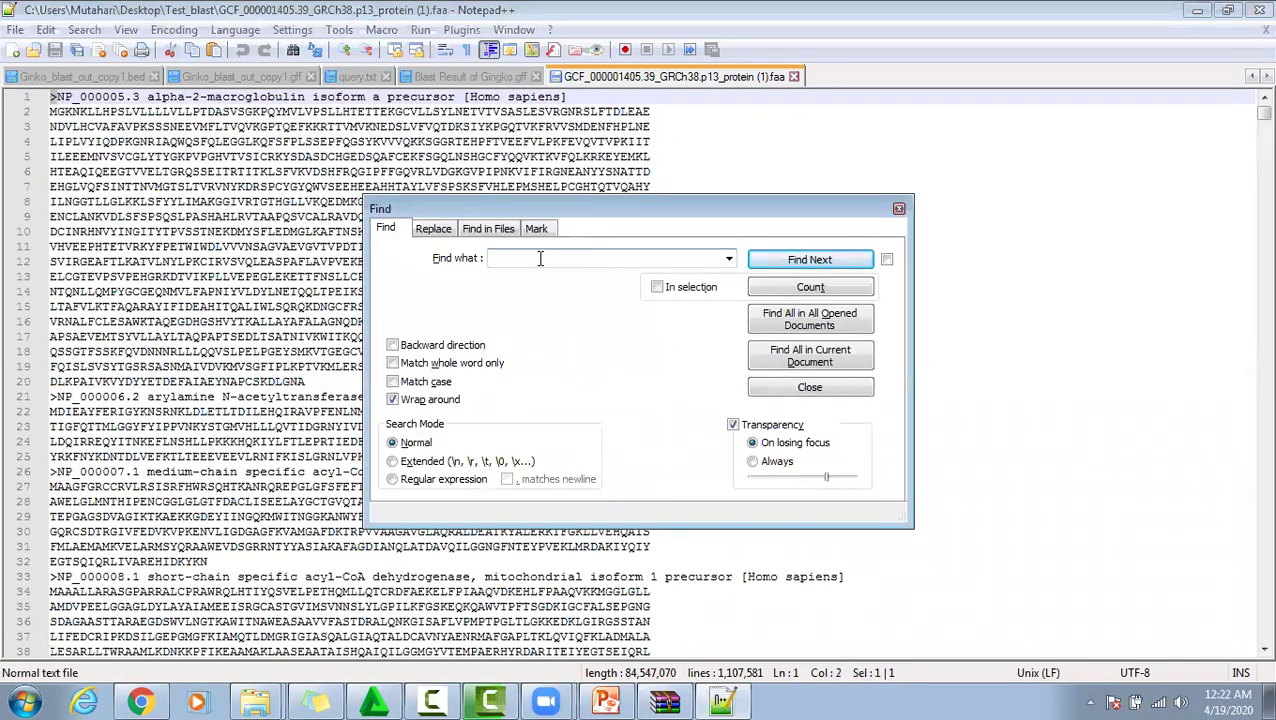
type(">")
left_click(806, 290)
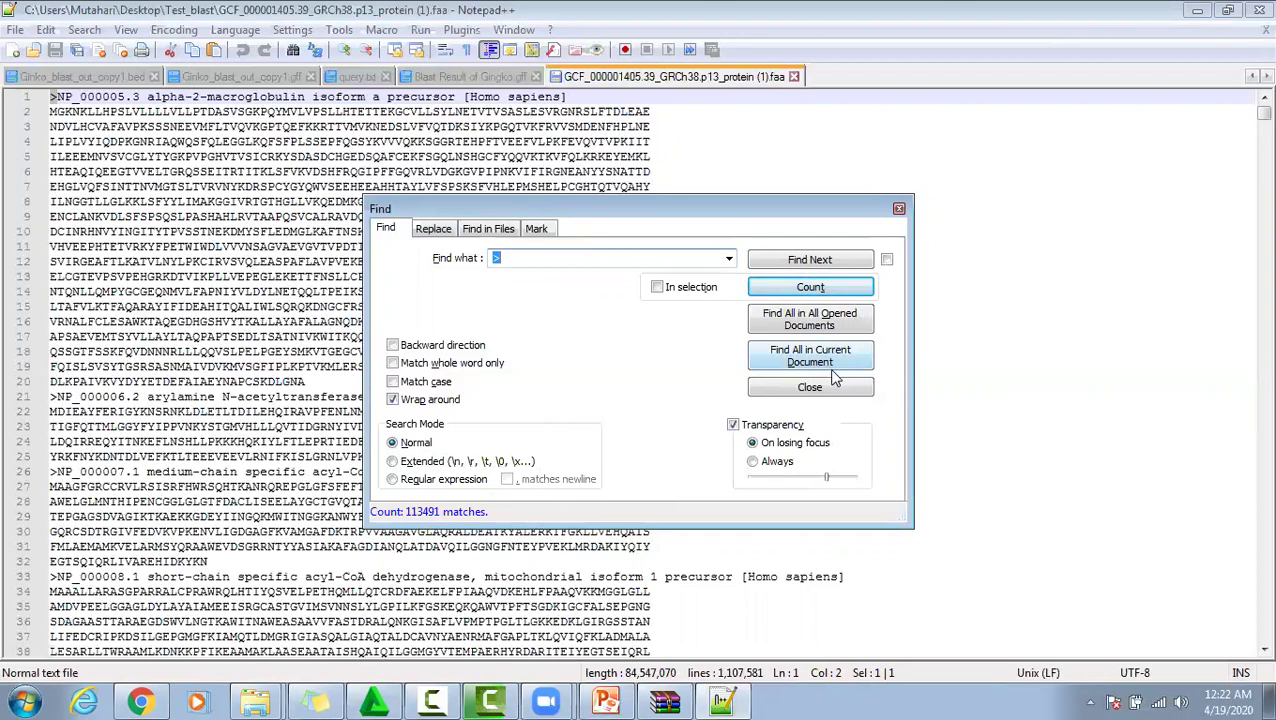
left_click(816, 393)
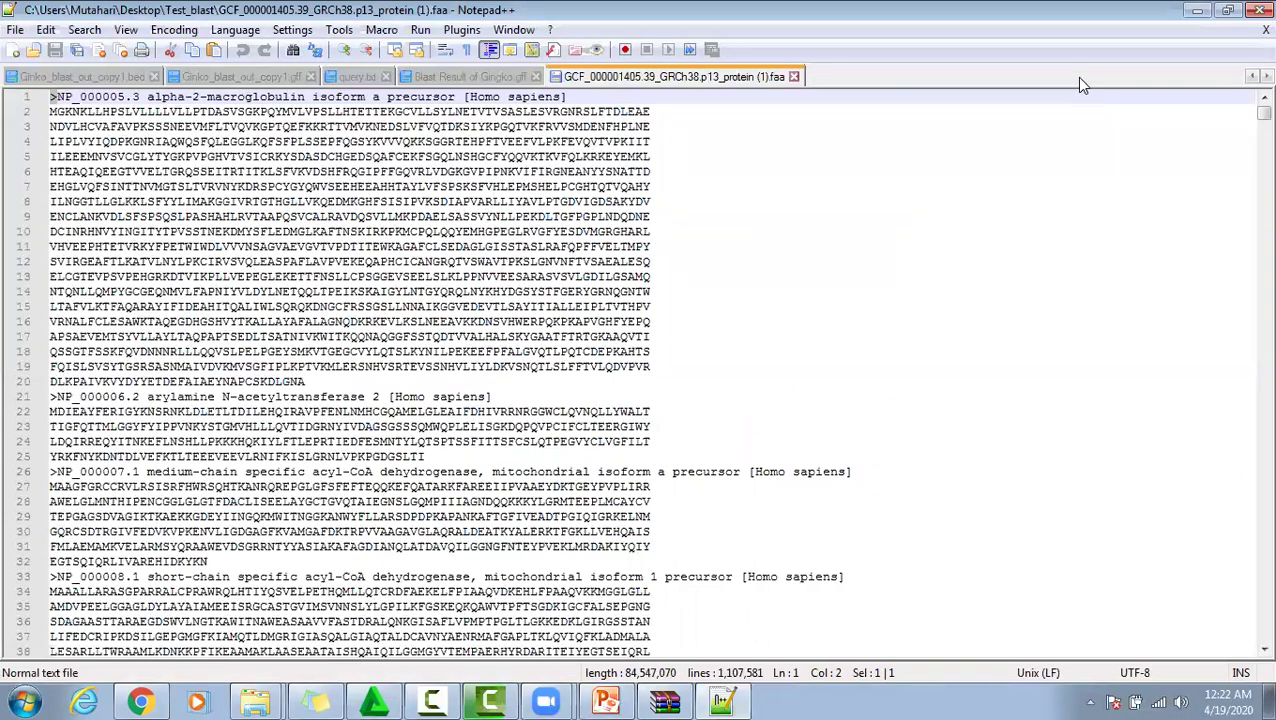
left_click(1258, 10)
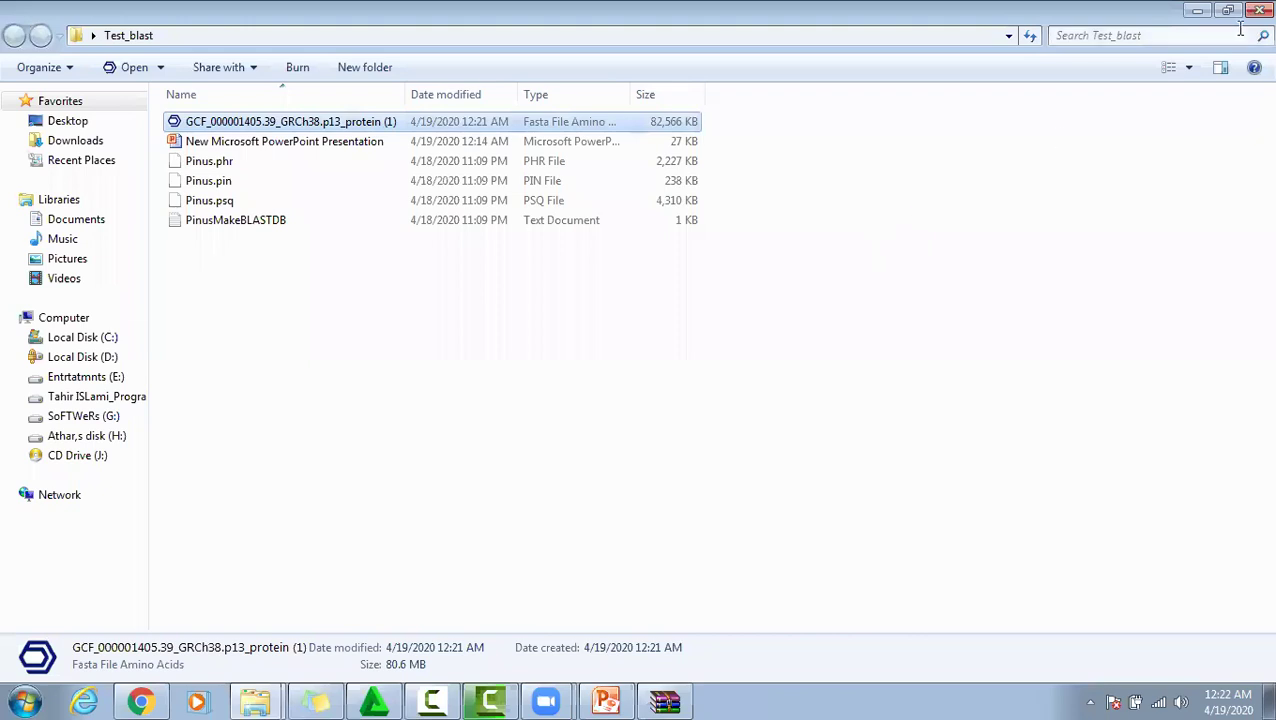
Return to Chrome and clear the human query from the NCBI Genome search box.
left_click(140, 701)
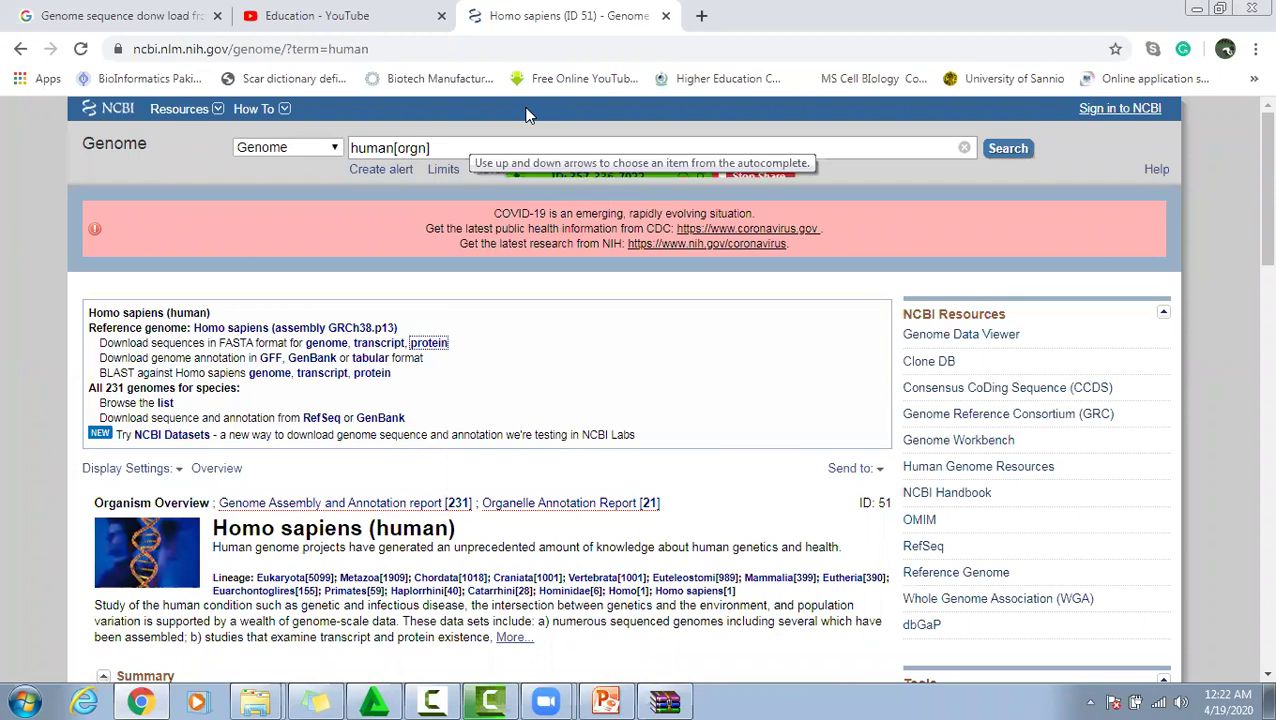
key("ctrl+a")
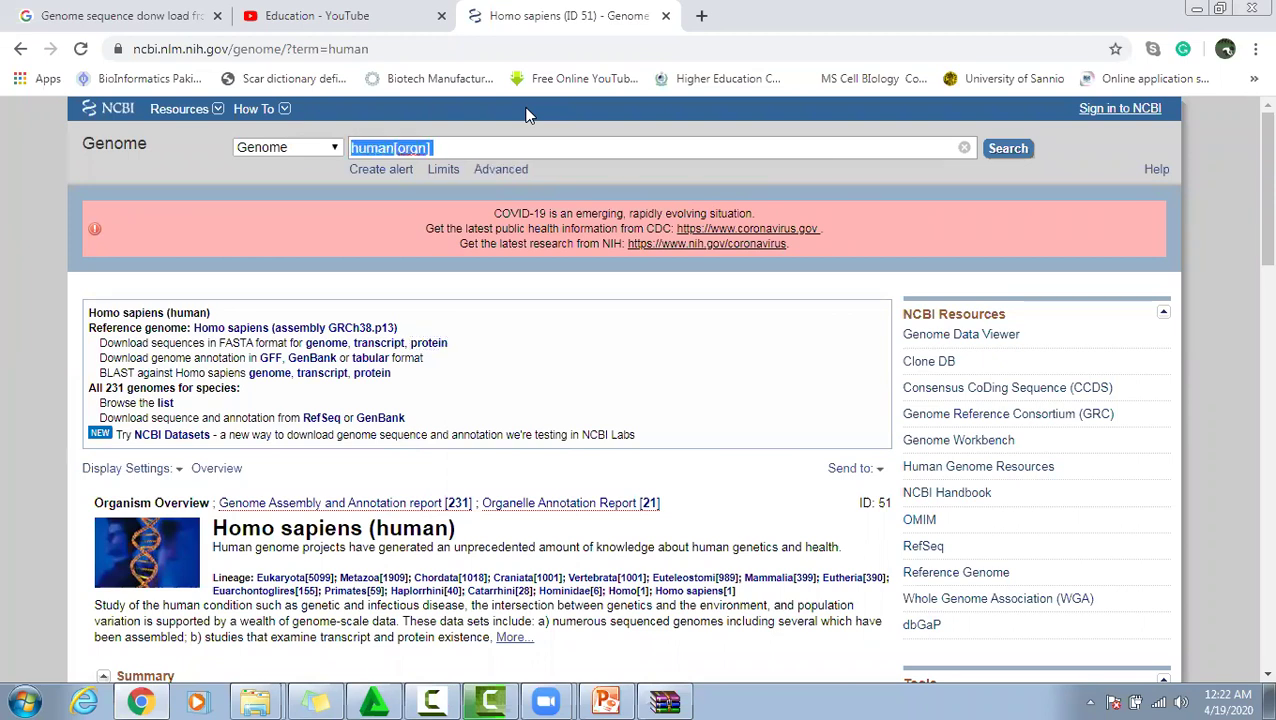
key("BackSpace")
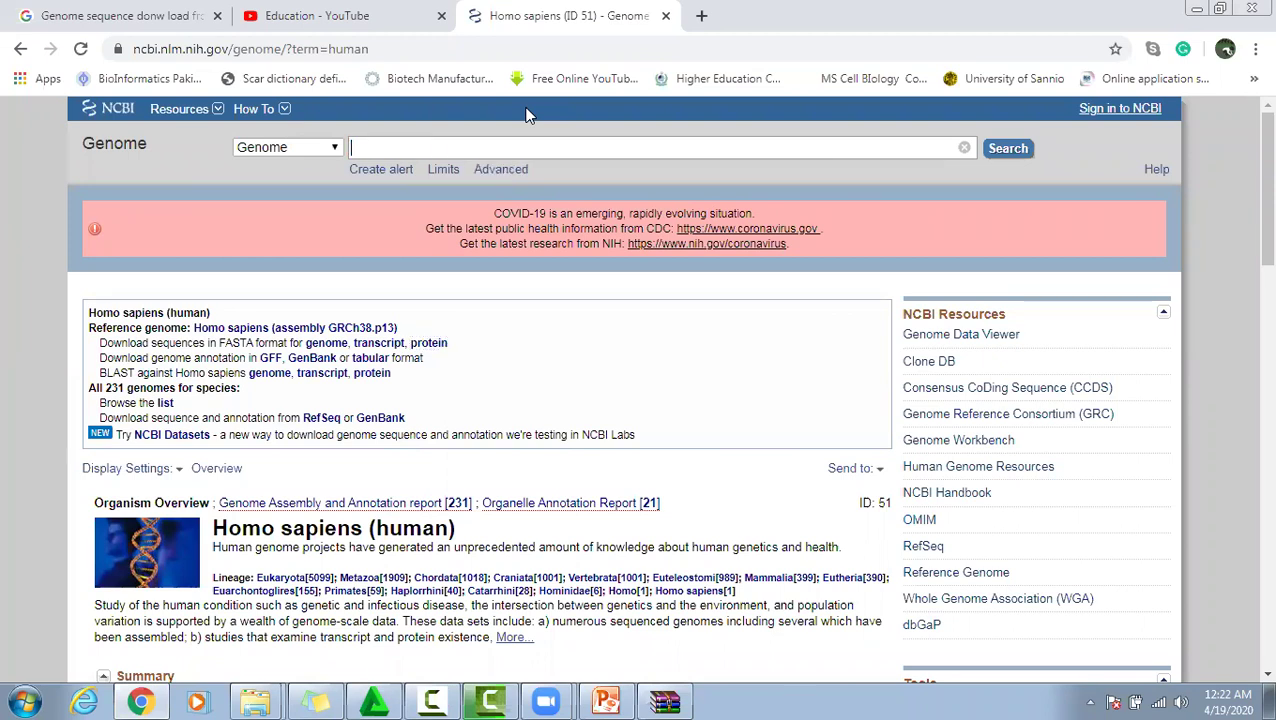
left_click(587, 43)
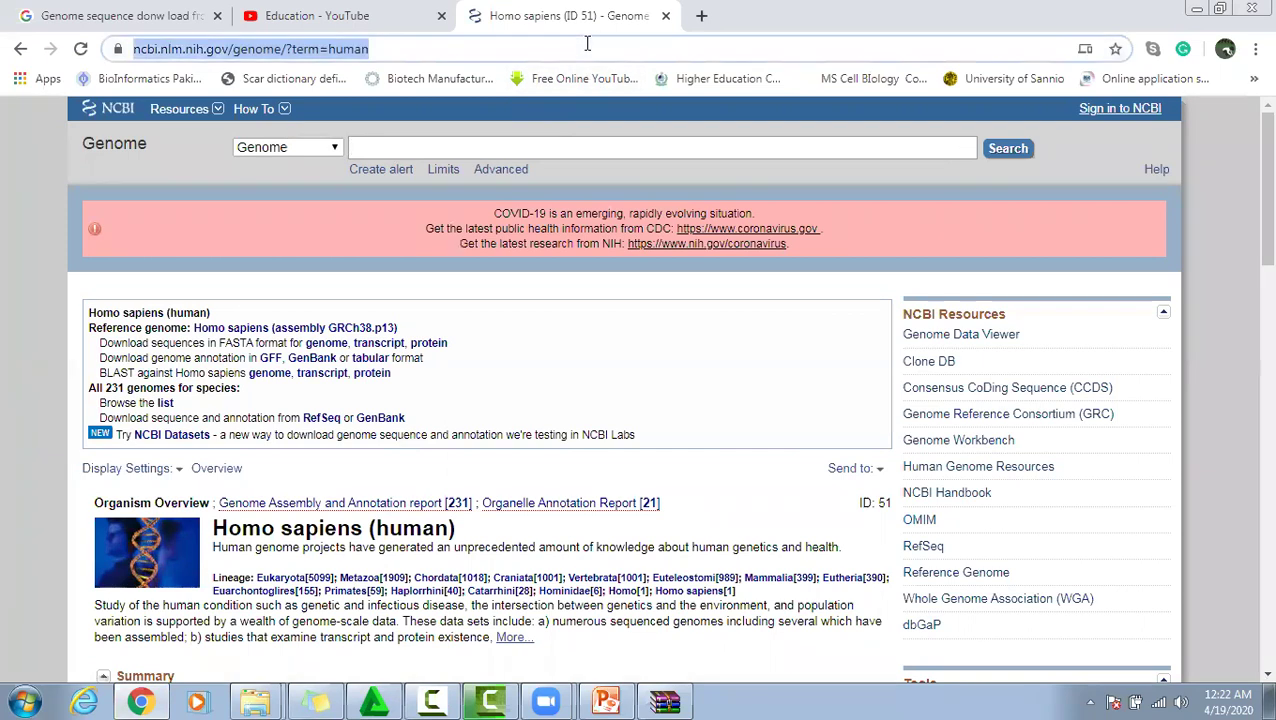
Open the PLAZA Gymnosperms comparative genomics site in a new browser tab.
left_click(701, 15)
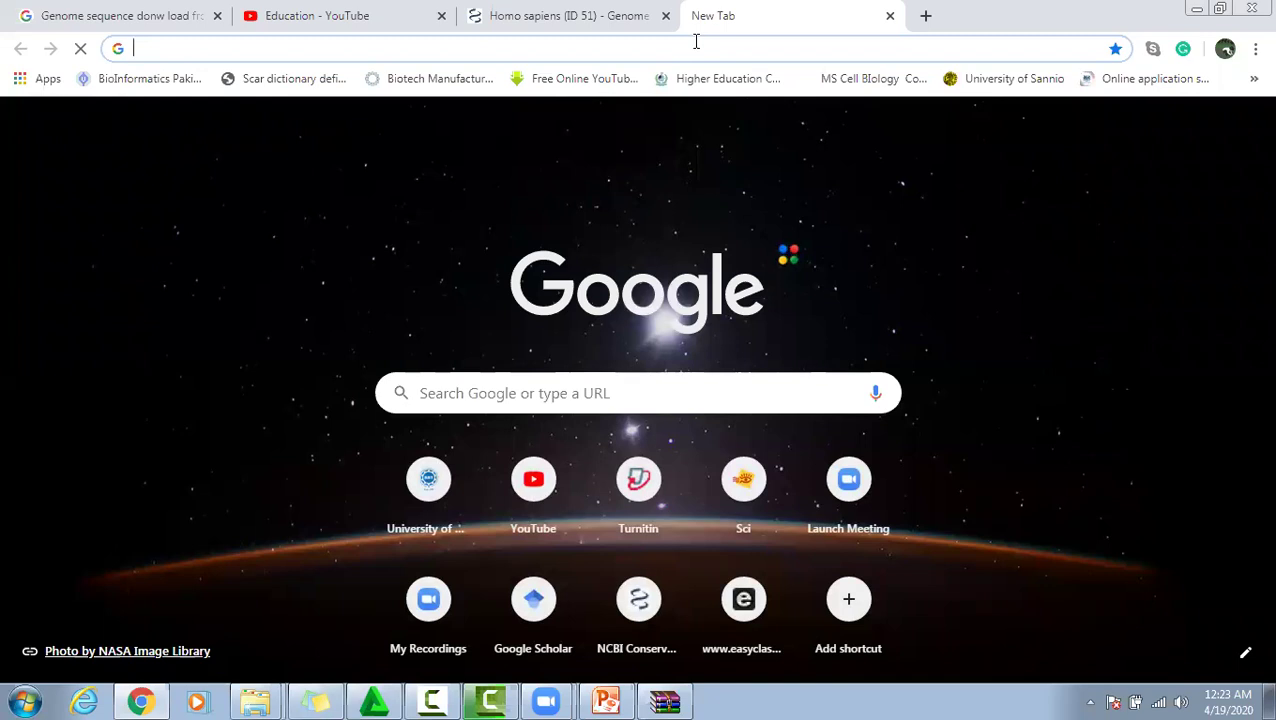
type("P")
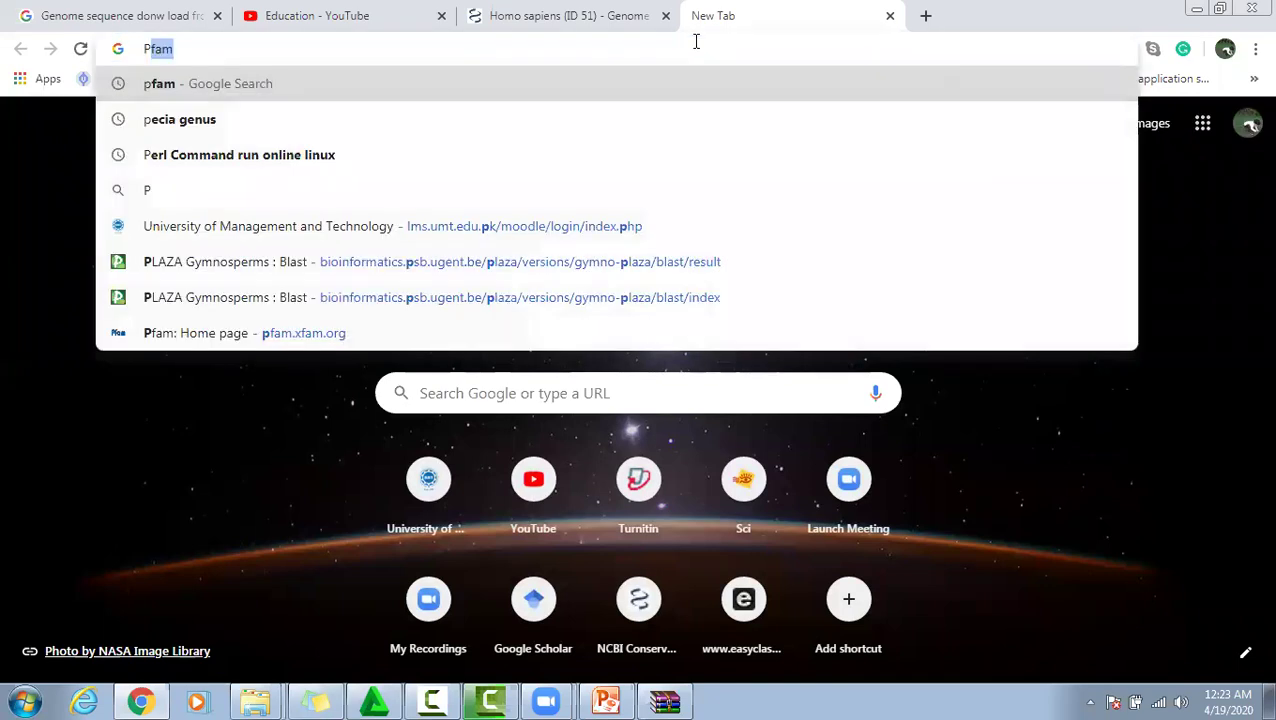
type("LA")
key("BackSpace")
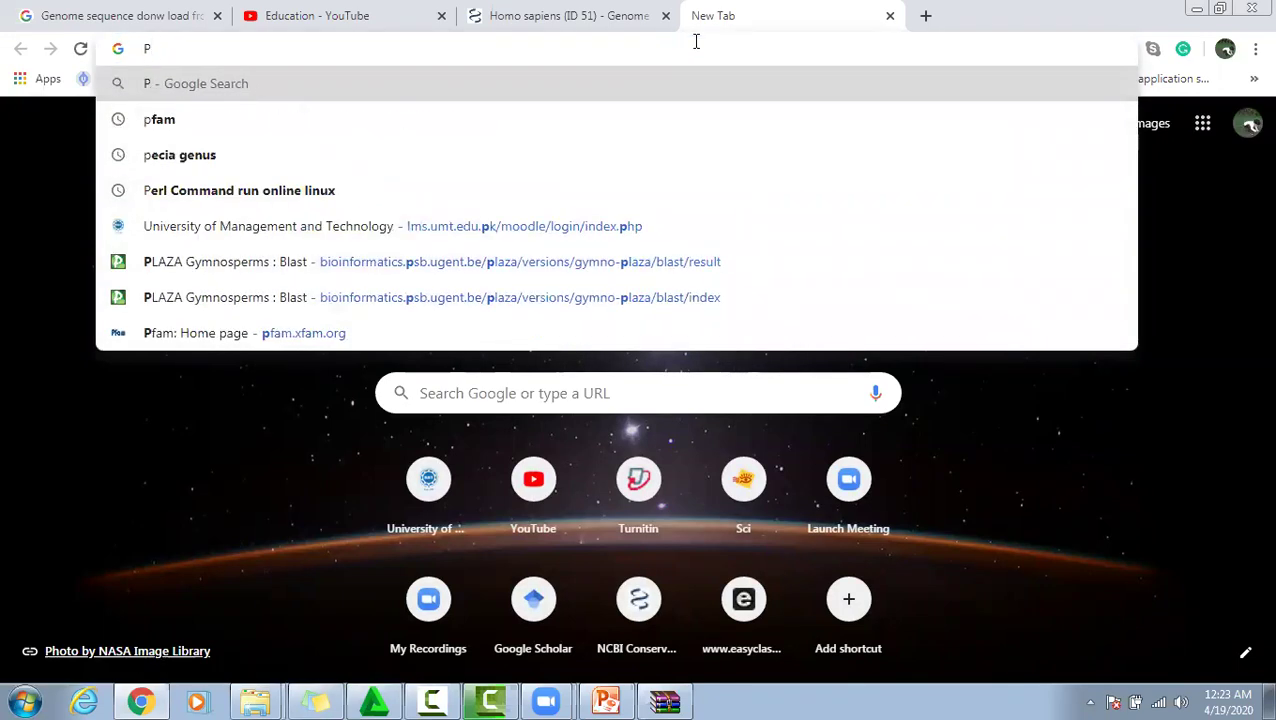
type("LAZ")
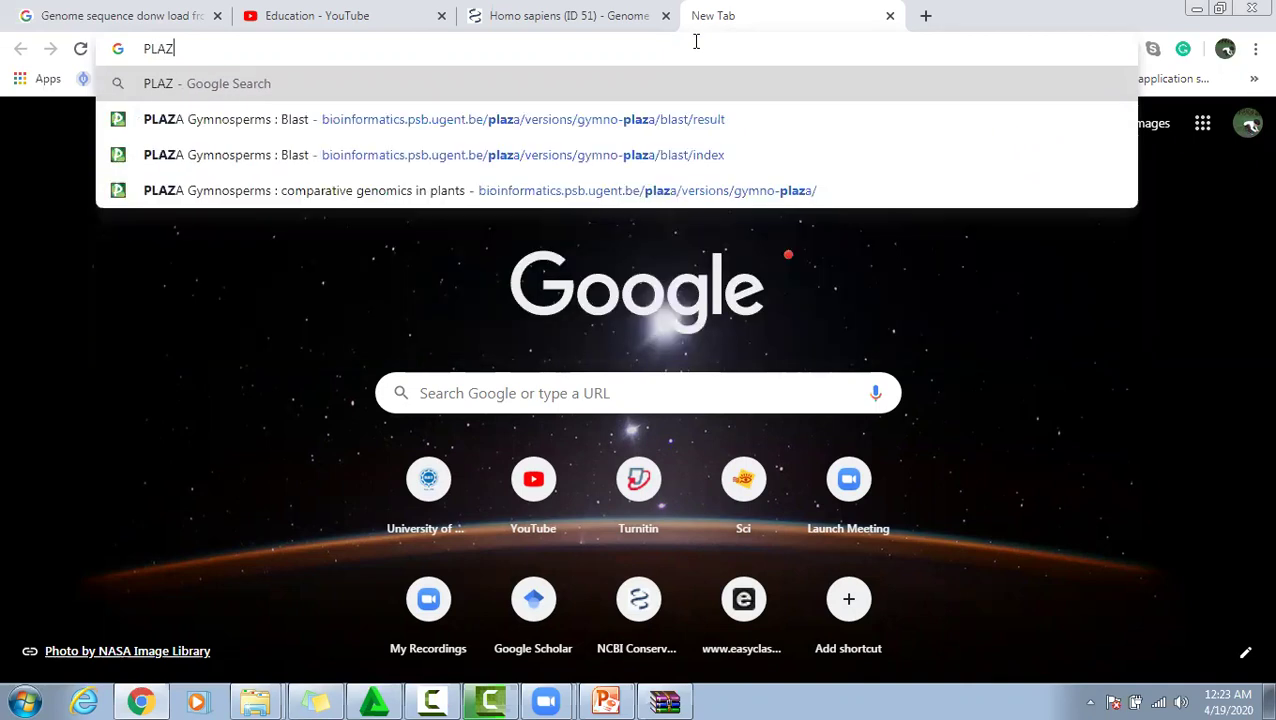
type("A")
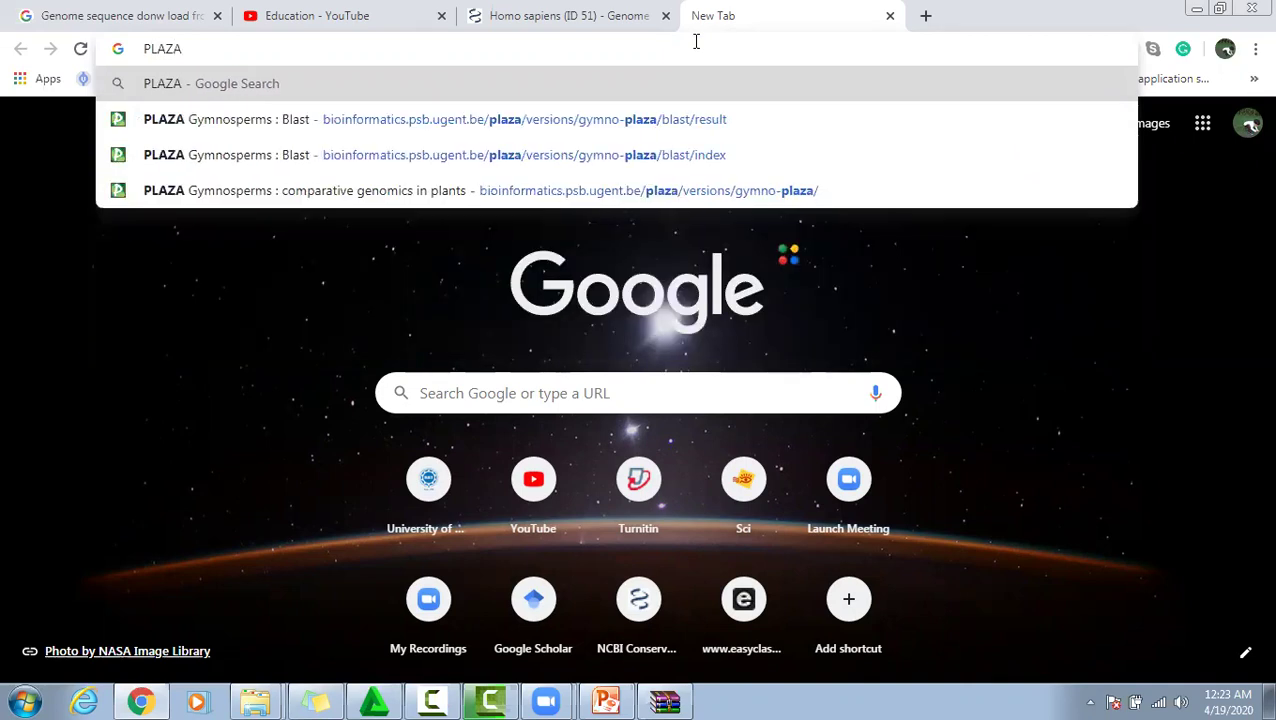
left_click(578, 117)
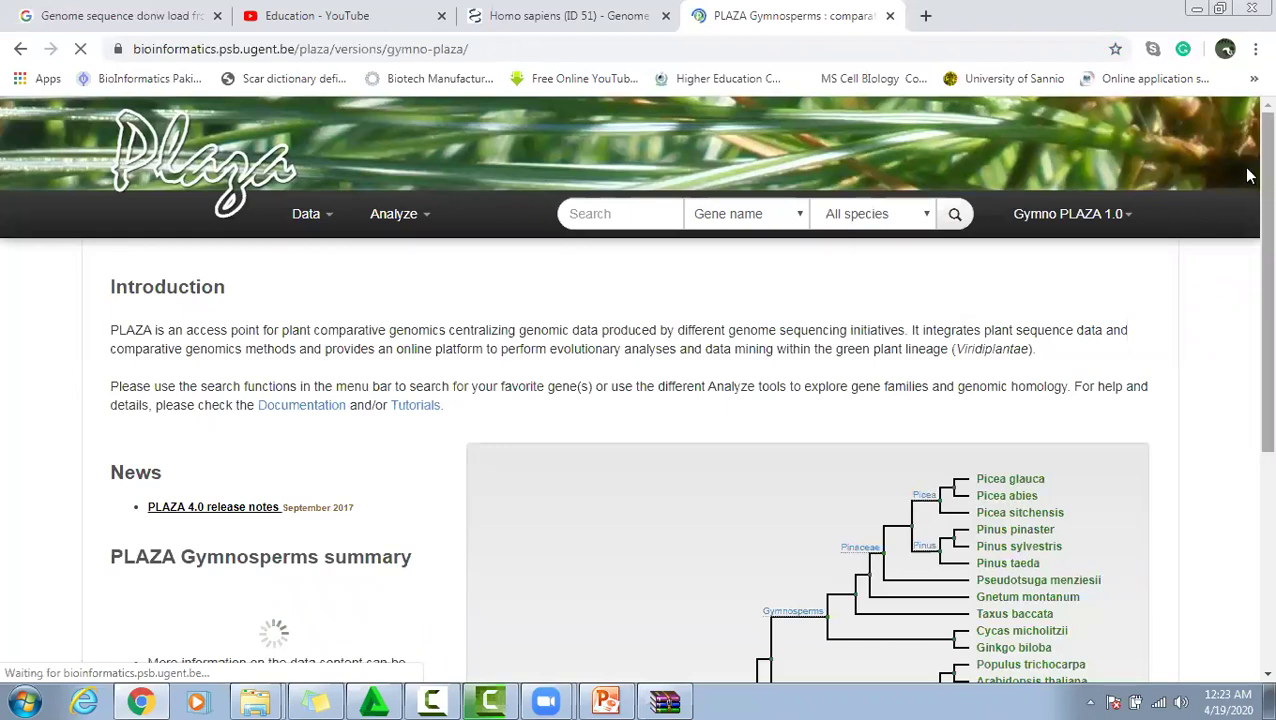
Go to the data download section of the PLAZA Gymnosperms site.
scroll(1245, 248, "down", 2)
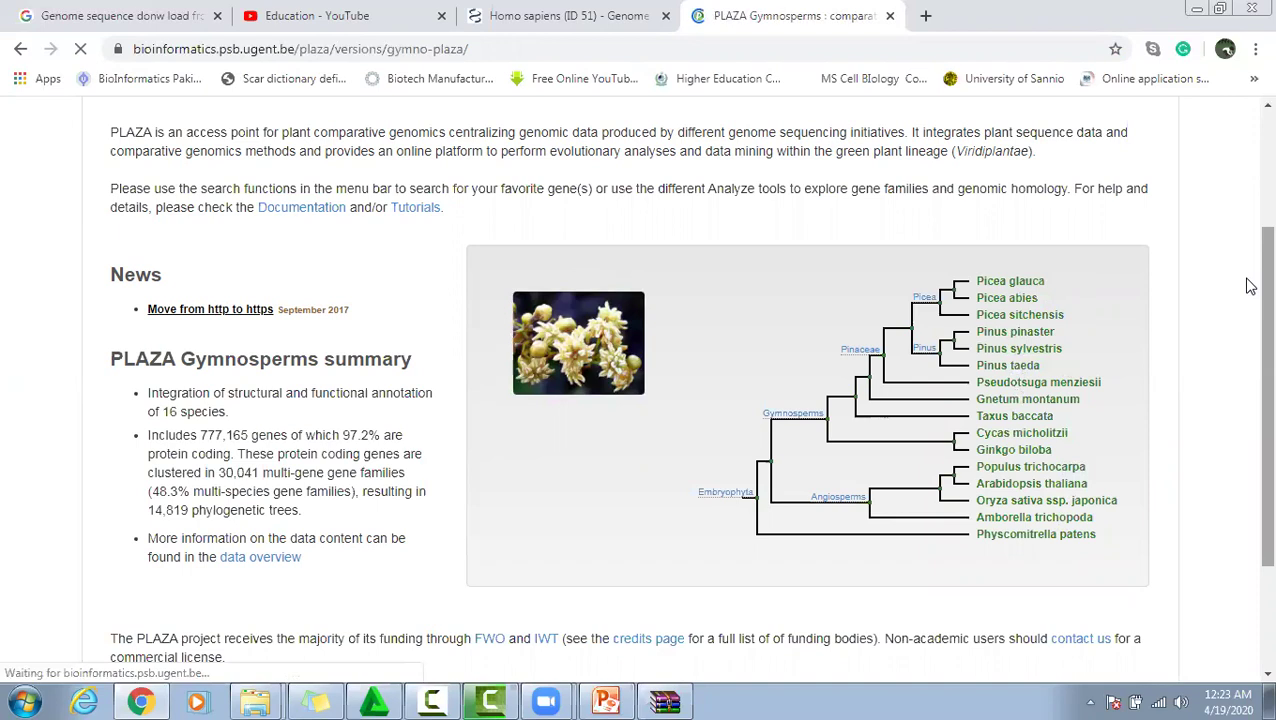
scroll(1247, 270, "up", 1)
scroll(1247, 233, "up", 2)
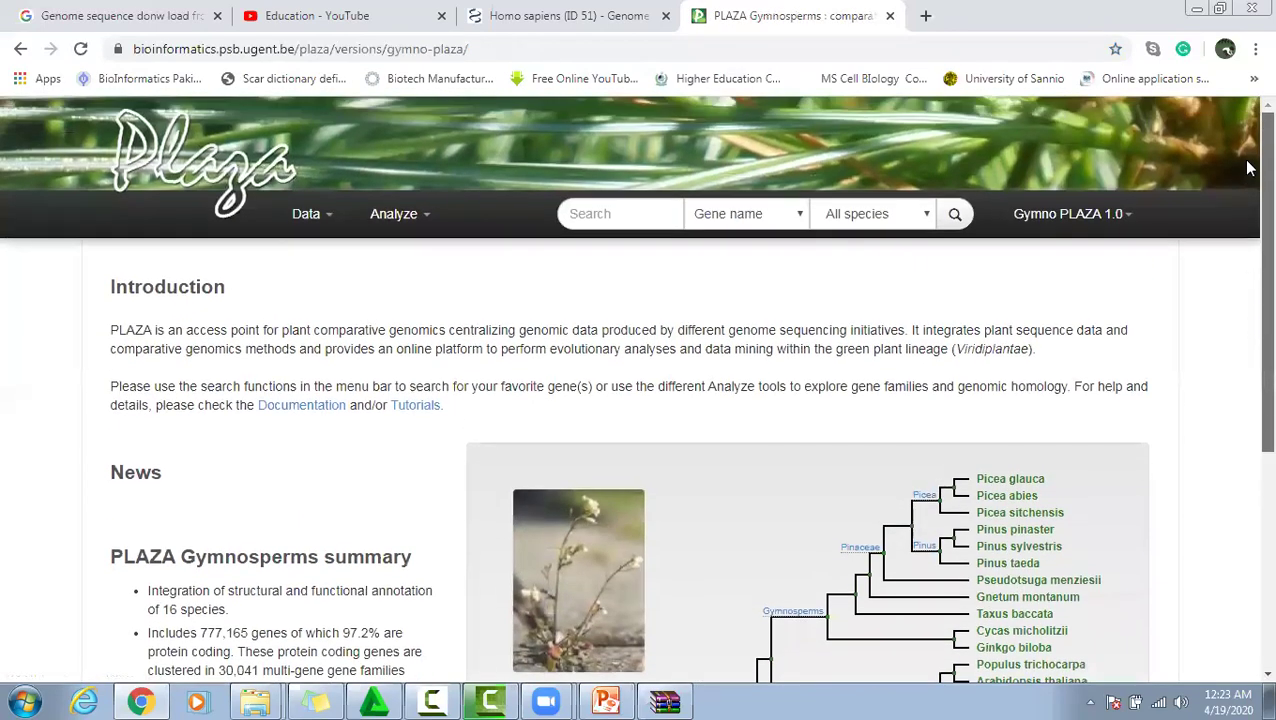
left_click(427, 219)
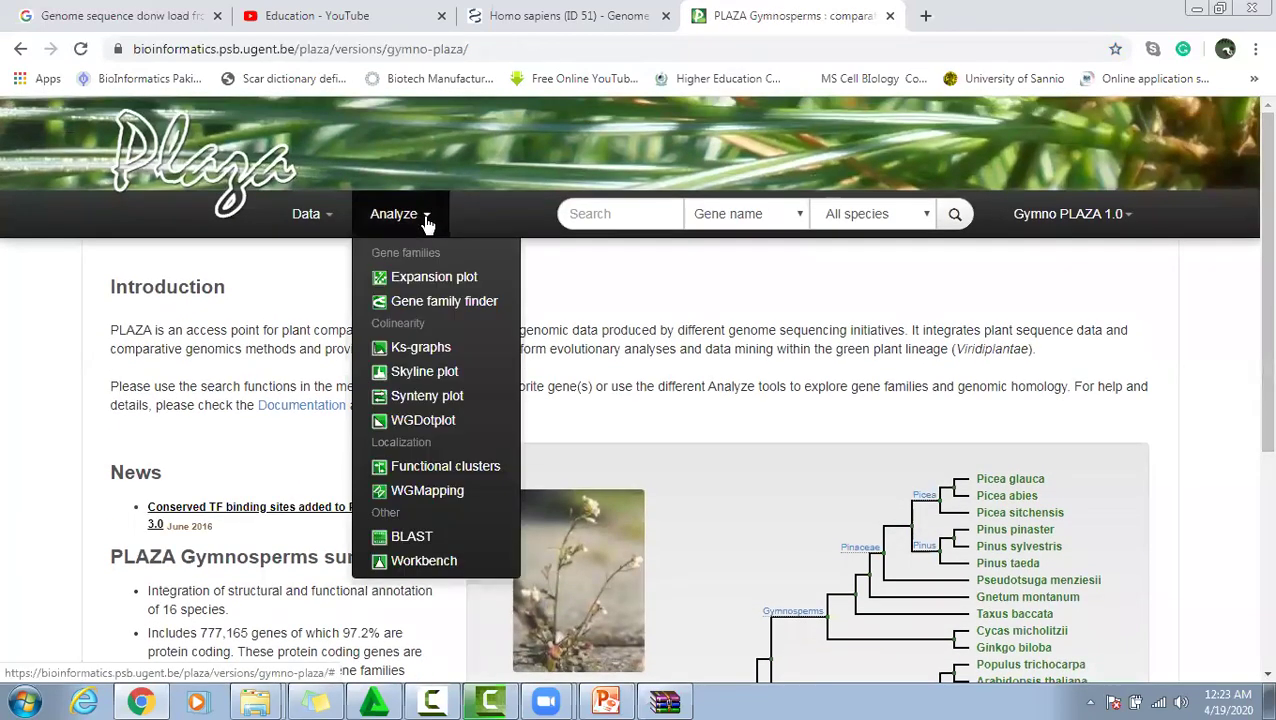
left_click(330, 218)
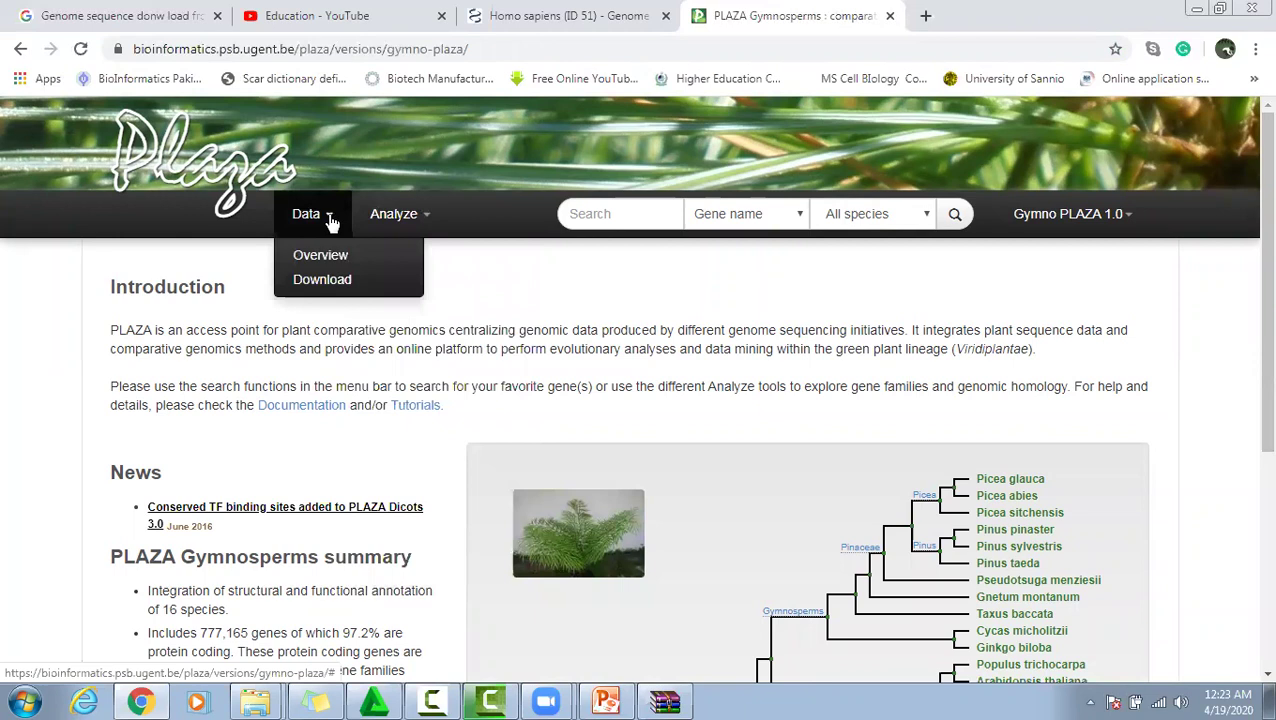
left_click(325, 283)
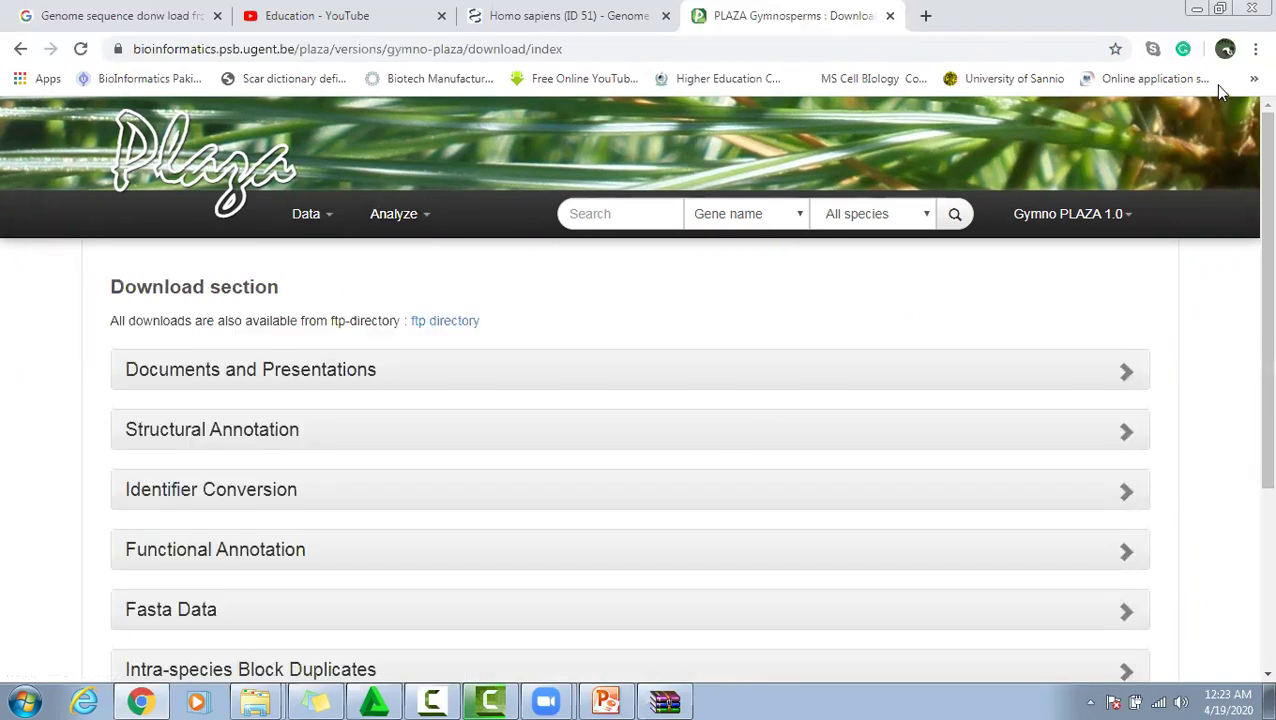
Expand the Fasta Data section and download the Arabidopsis thaliana protein file proteome.ath.csv.gz.
left_click_drag(1248, 213, 1245, 370)
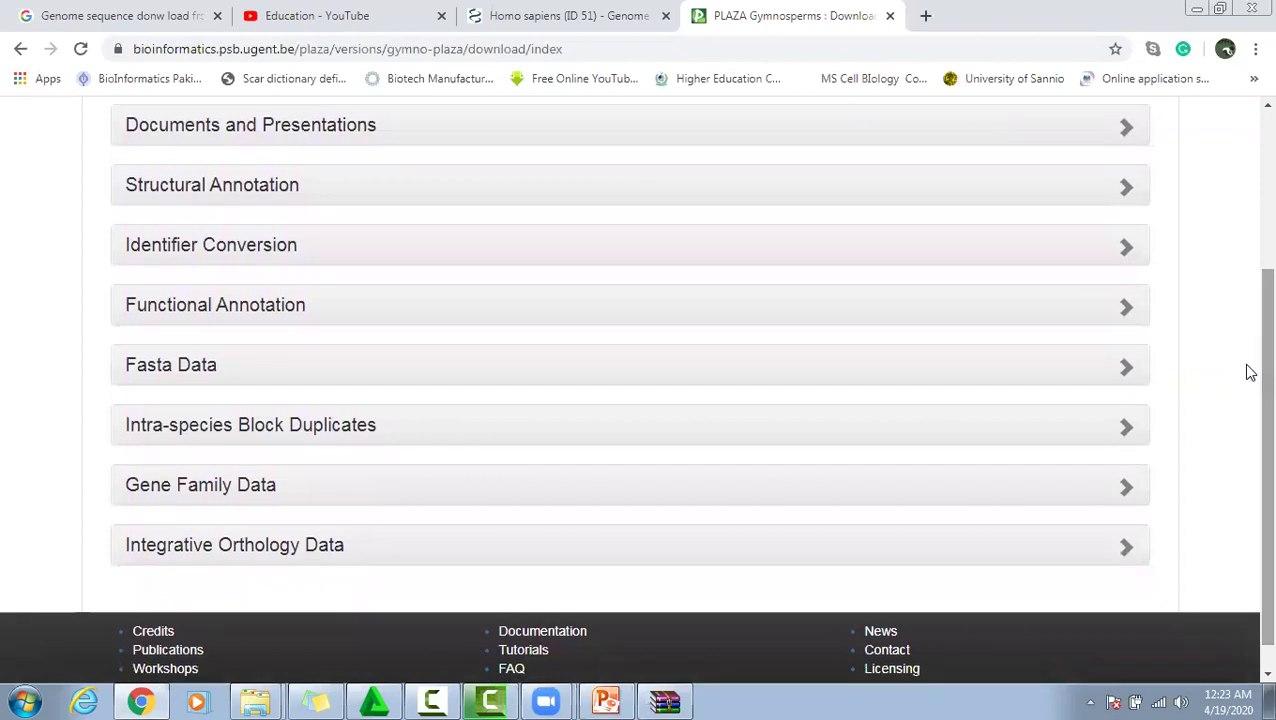
left_click(179, 372)
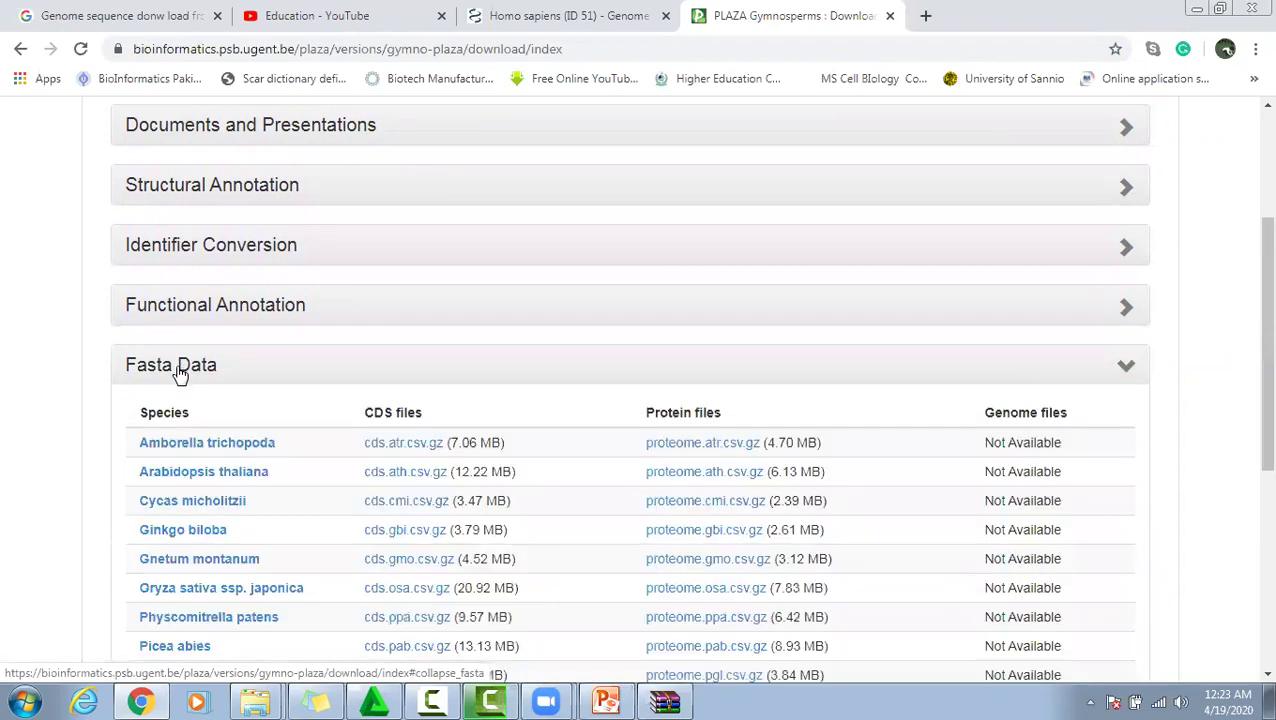
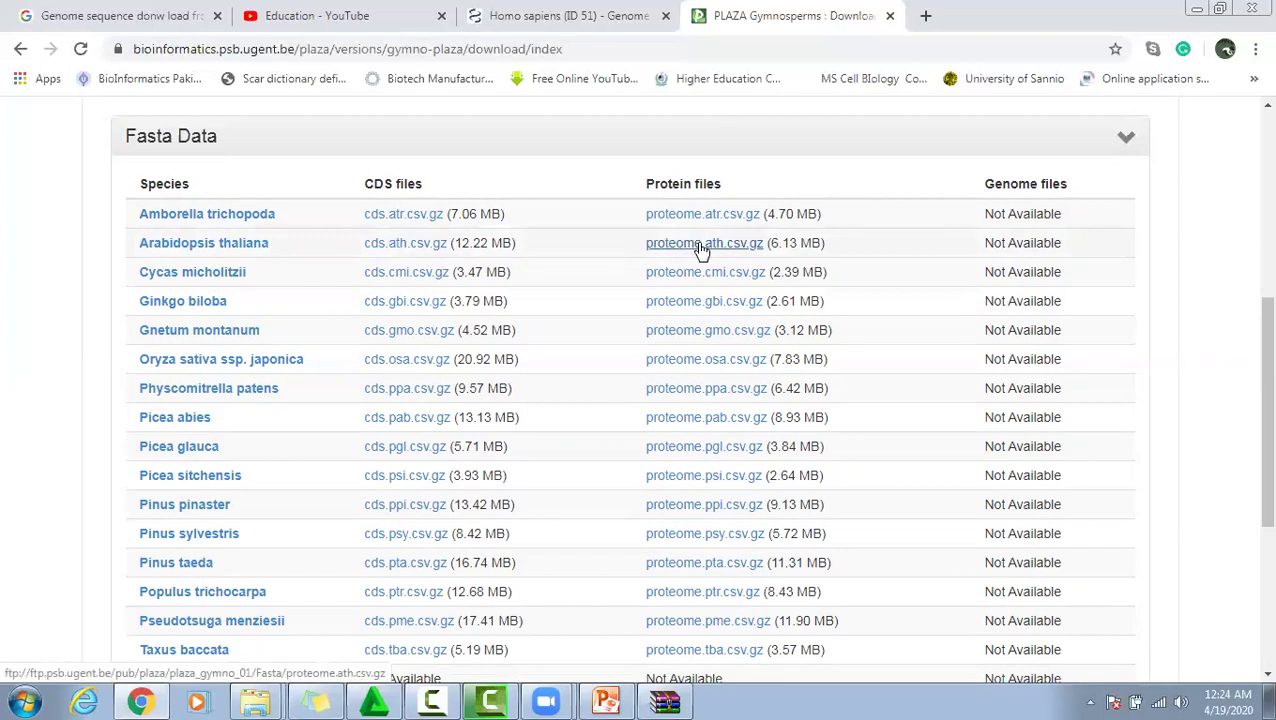
left_click(700, 245)
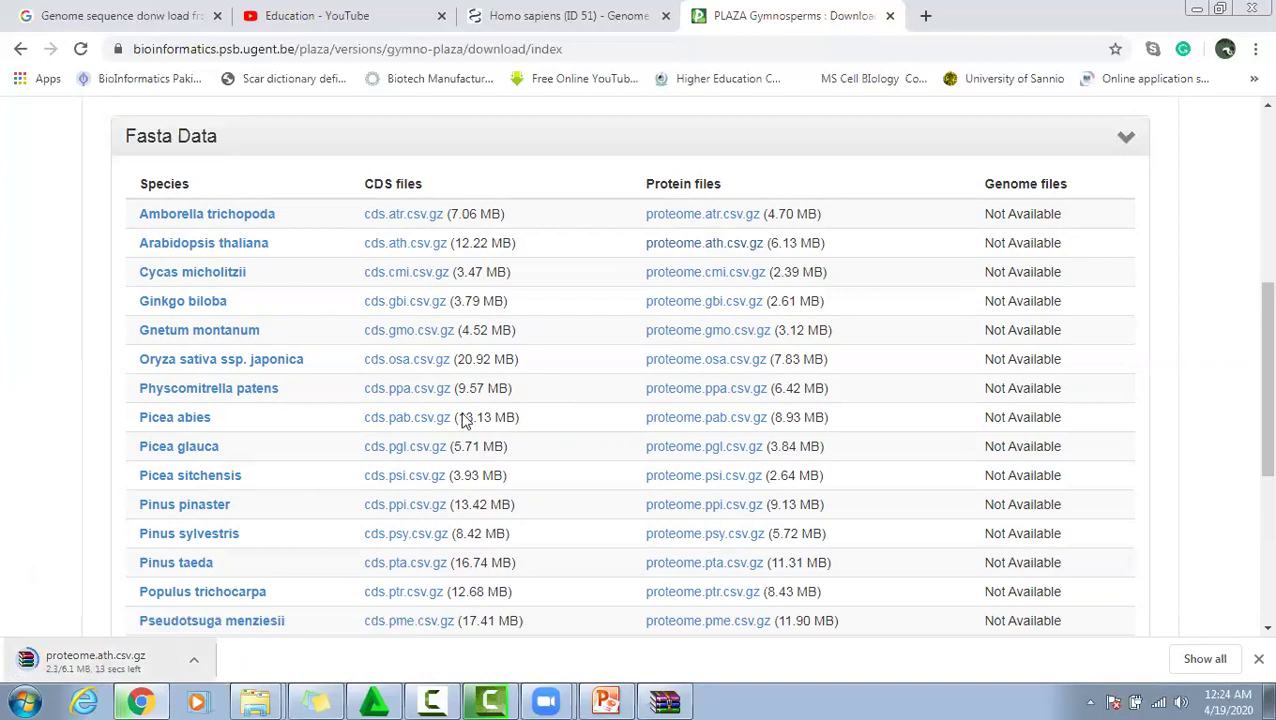
mouse_move(1249, 346)
left_mouse_down()
mouse_move(1247, 407)
mouse_move(1249, 367)
left_mouse_up()
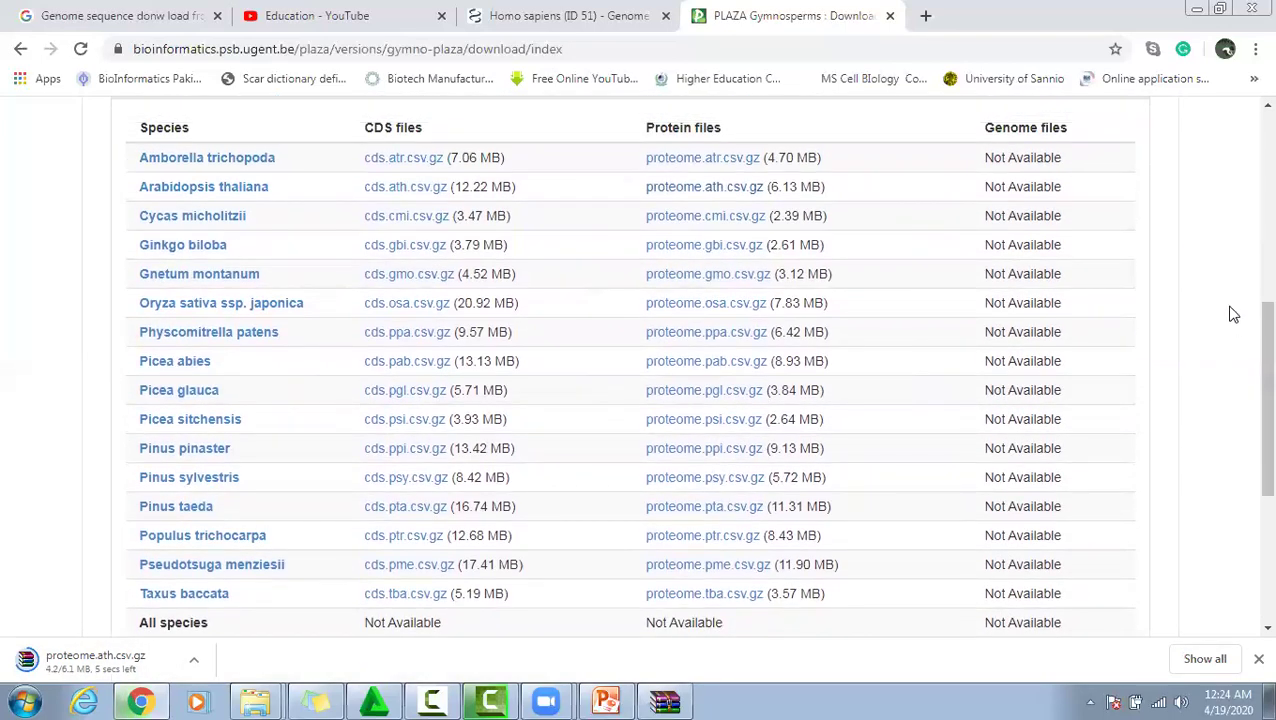
Open the downloaded proteome.ath.csv.gz archive in WinRAR and open proteome.ath.csv from it in Excel.
left_click(91, 664)
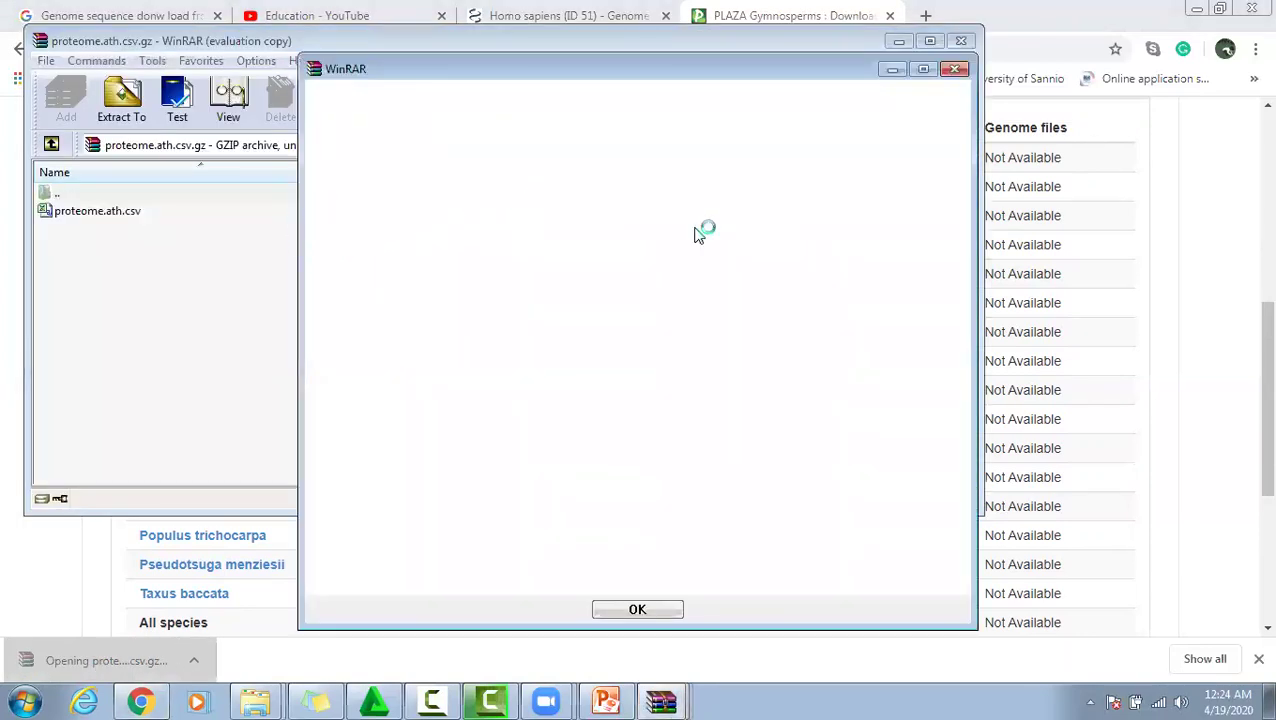
left_click(640, 609)
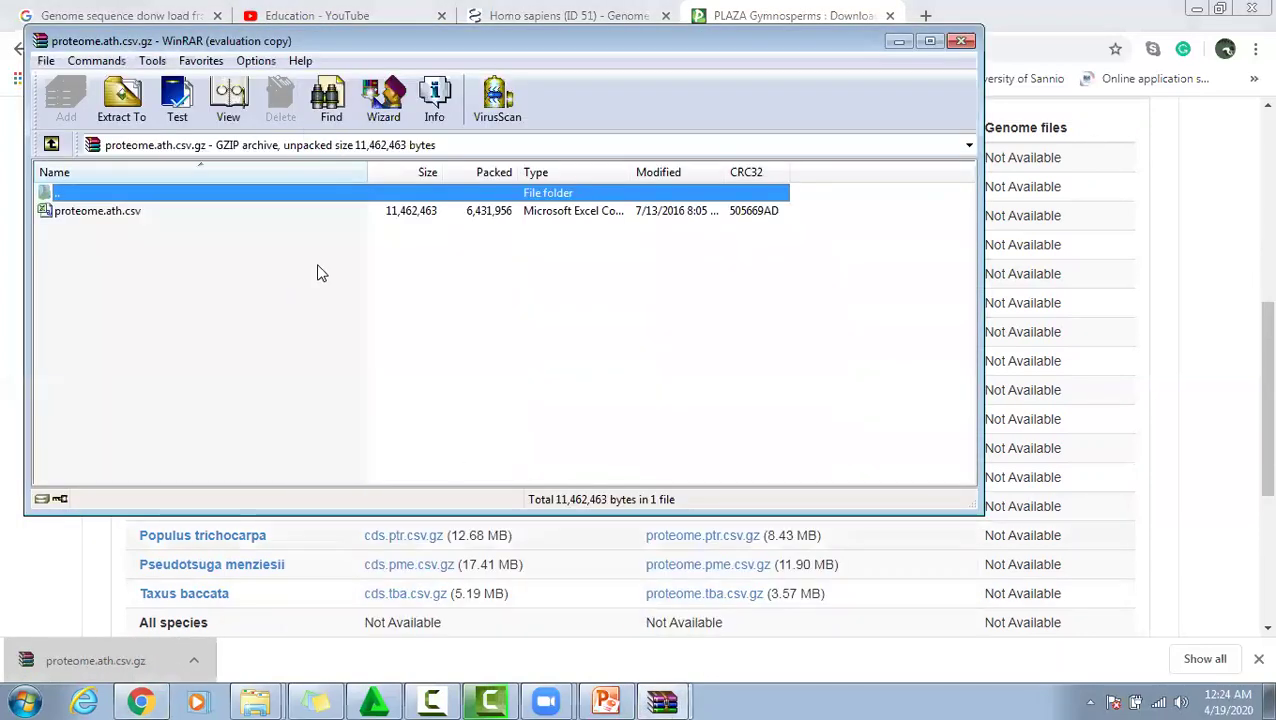
double_click(210, 215)
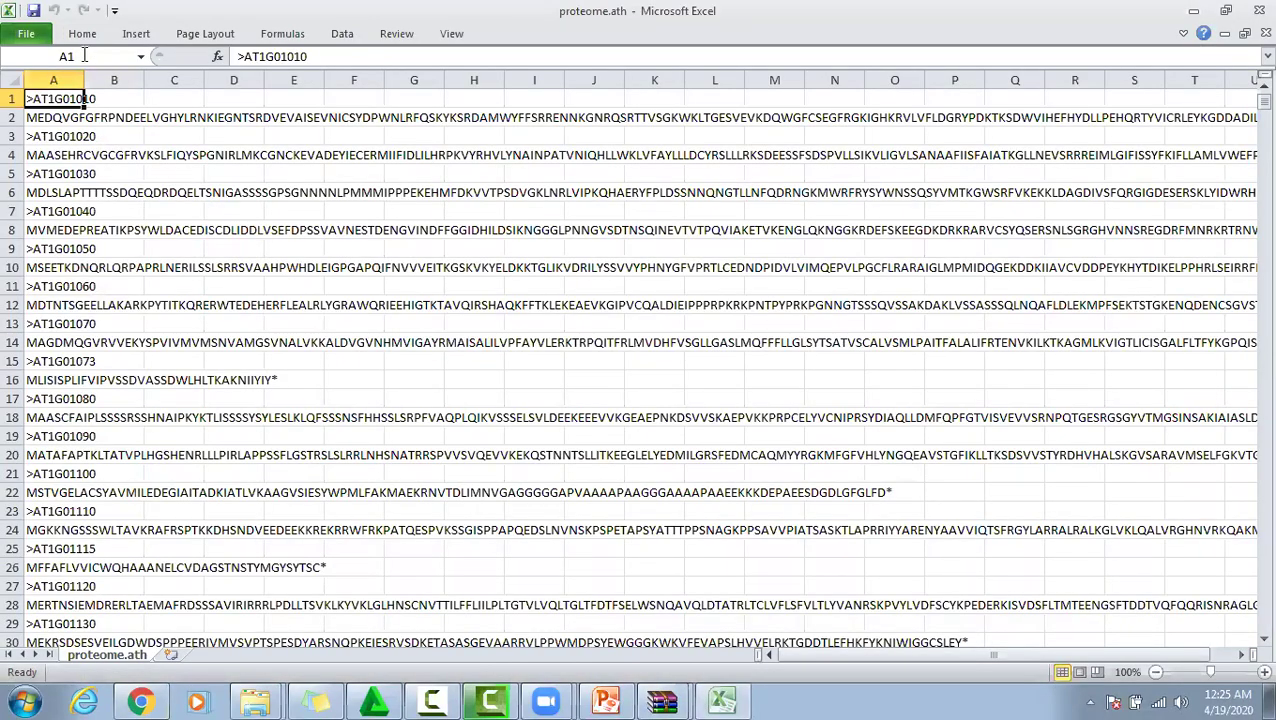
Widen column A of the proteome sheet and look through the Arabidopsis protein sequence records.
left_click_drag(83, 78, 276, 105)
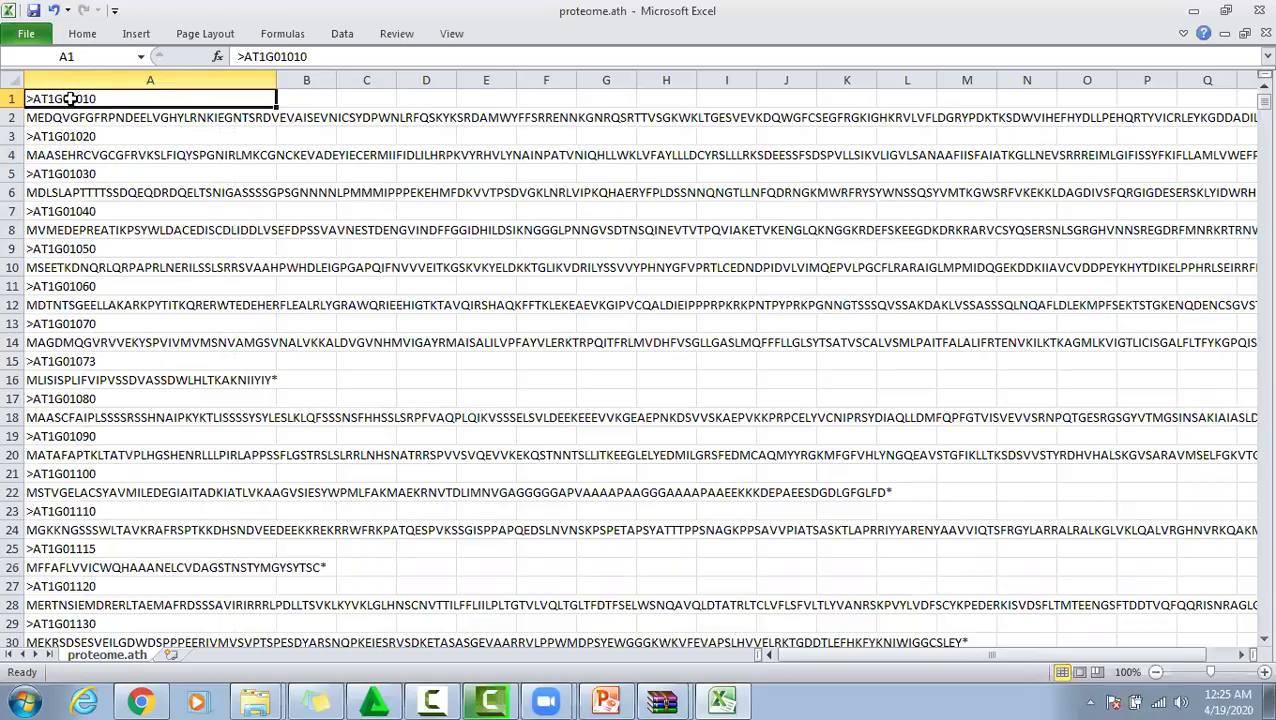
left_click_drag(66, 99, 30, 698)
left_click(165, 511)
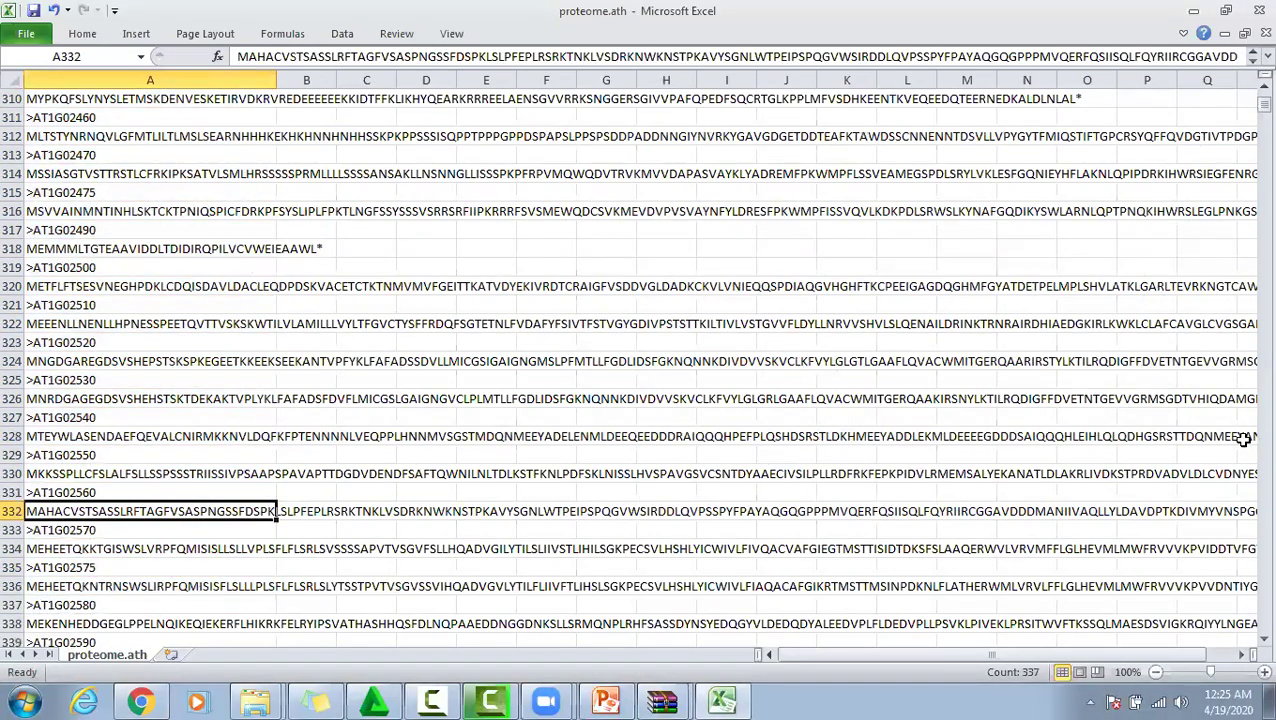
left_click_drag(1248, 108, 1248, 92)
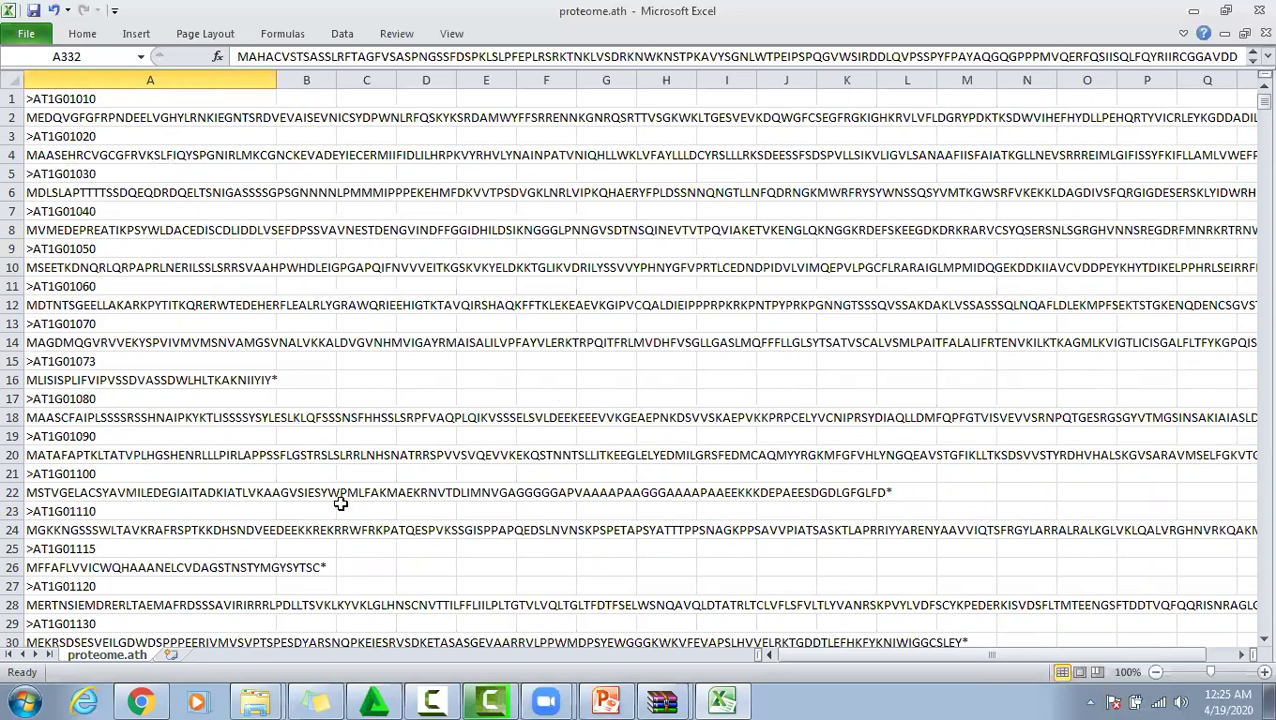
Switch to Chrome, search Google for cottongen and open the CottonGen home page.
left_click(141, 700)
left_click(803, 48)
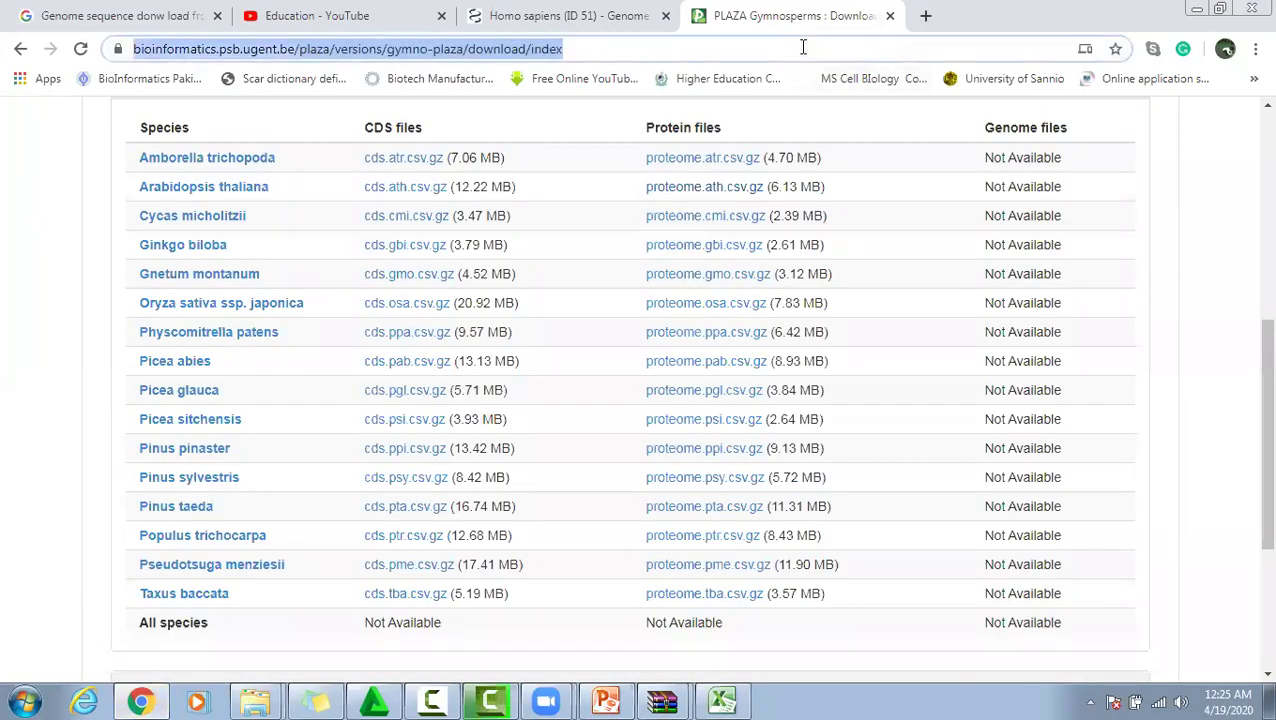
type("cott")
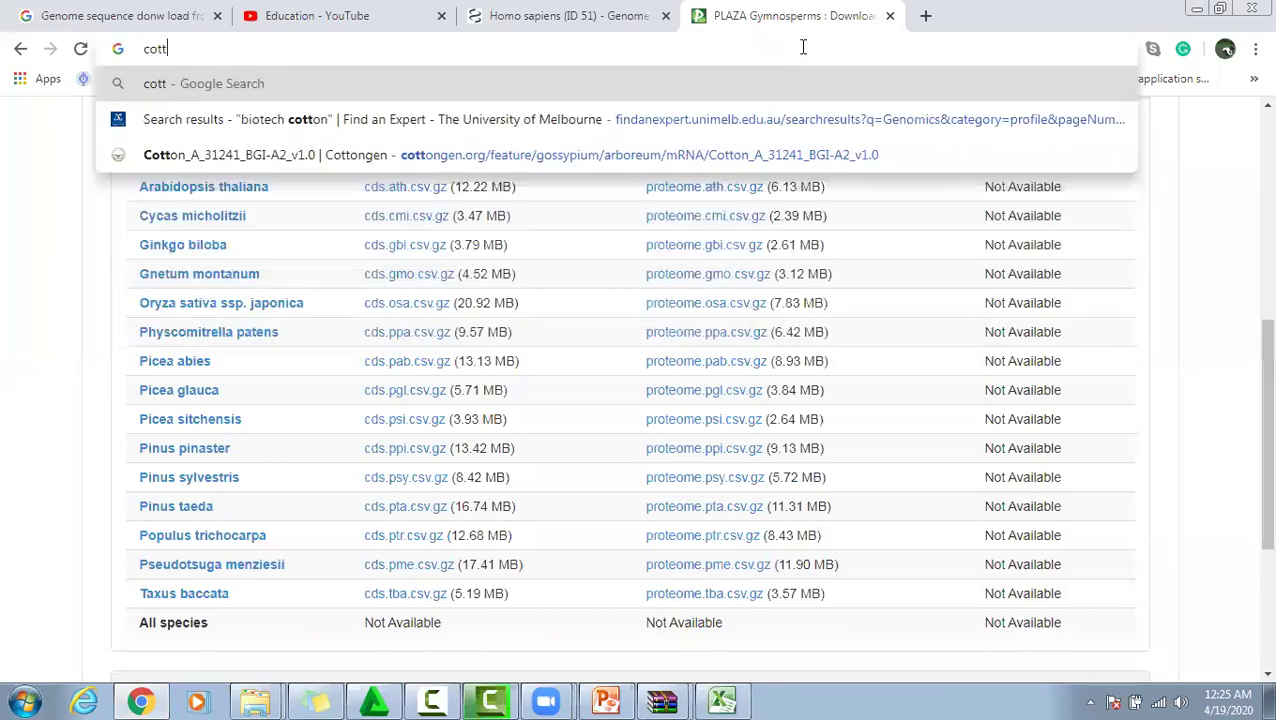
type("ongen")
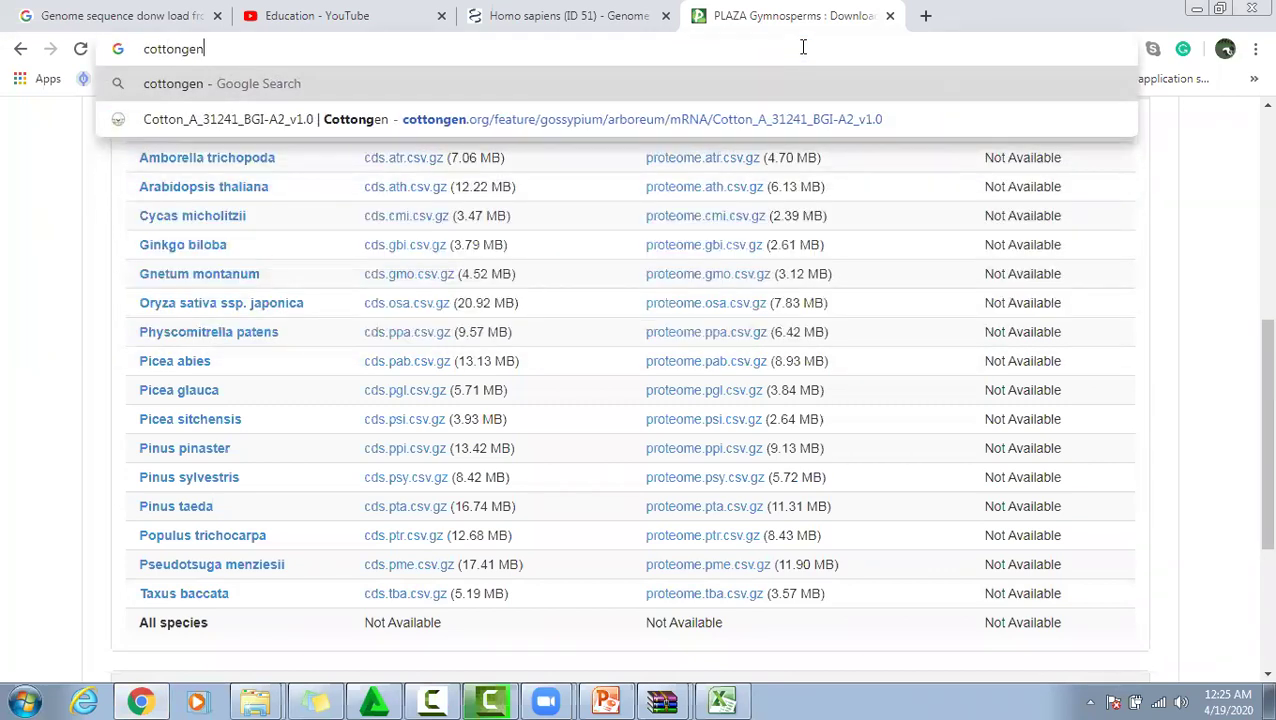
key("Return")
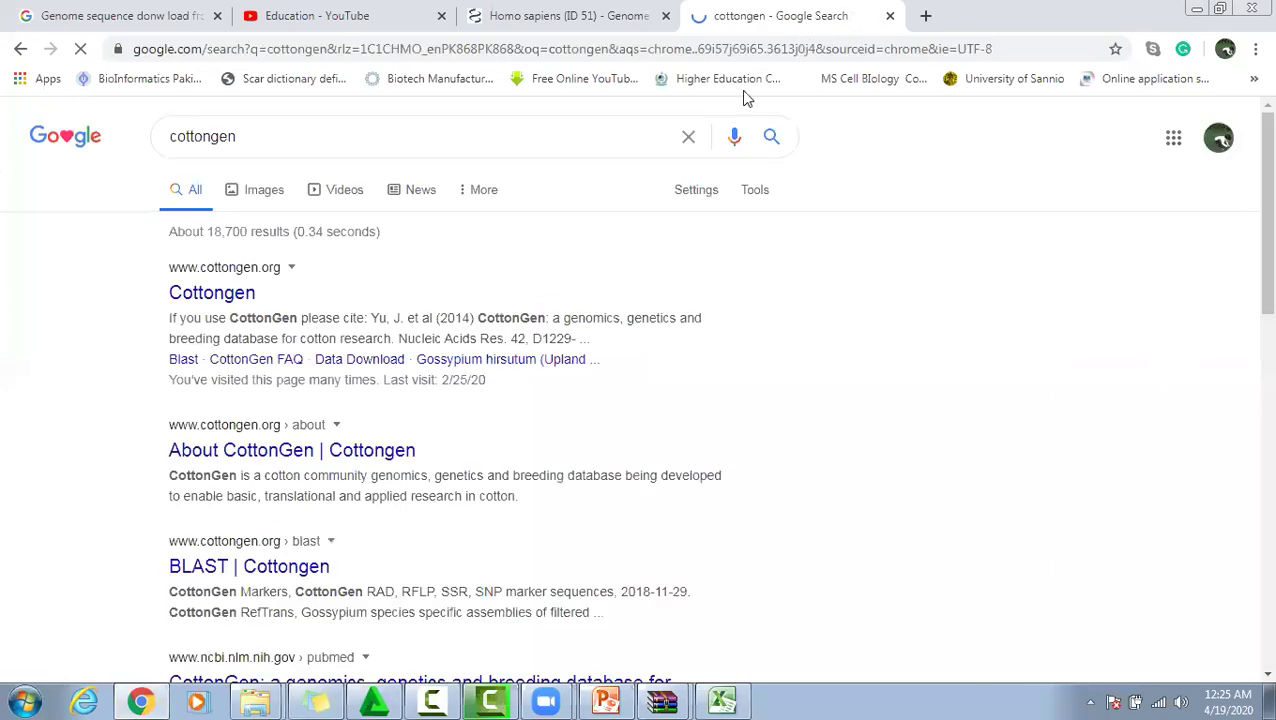
left_click(218, 304)
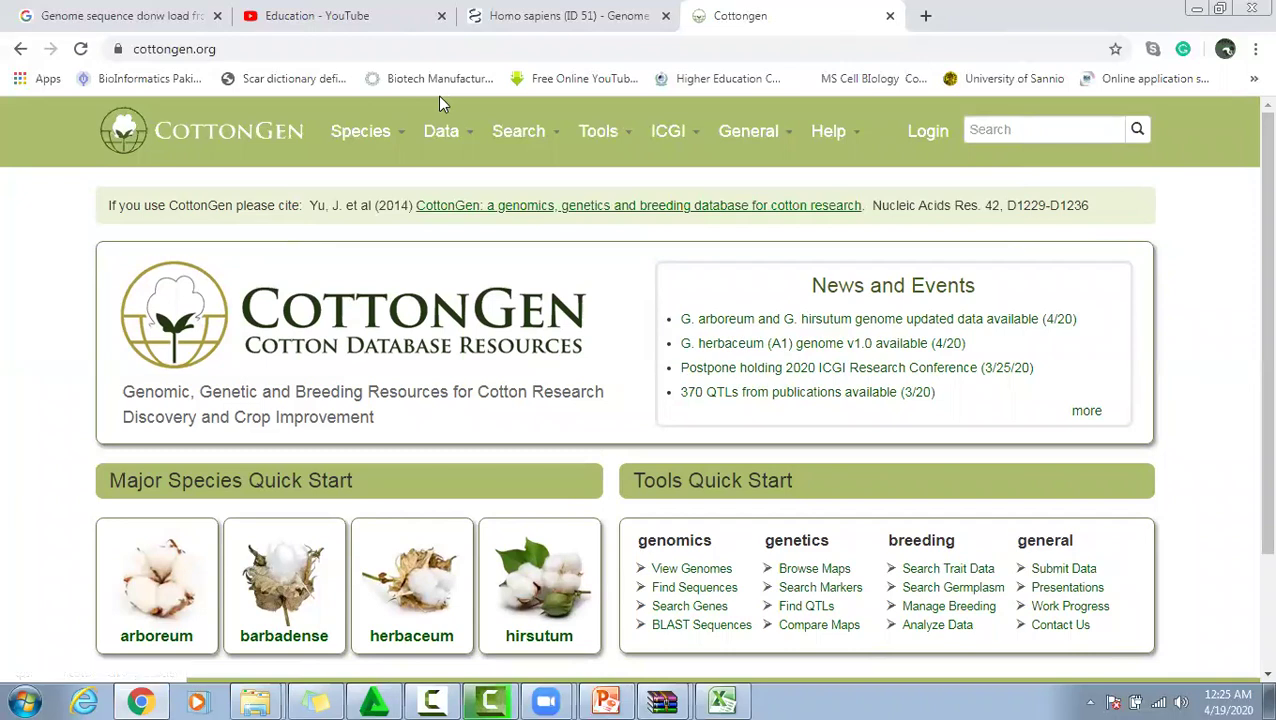
Open CottonGen's Data Download page and show it in the maximized browser window.
double_click(1109, 15)
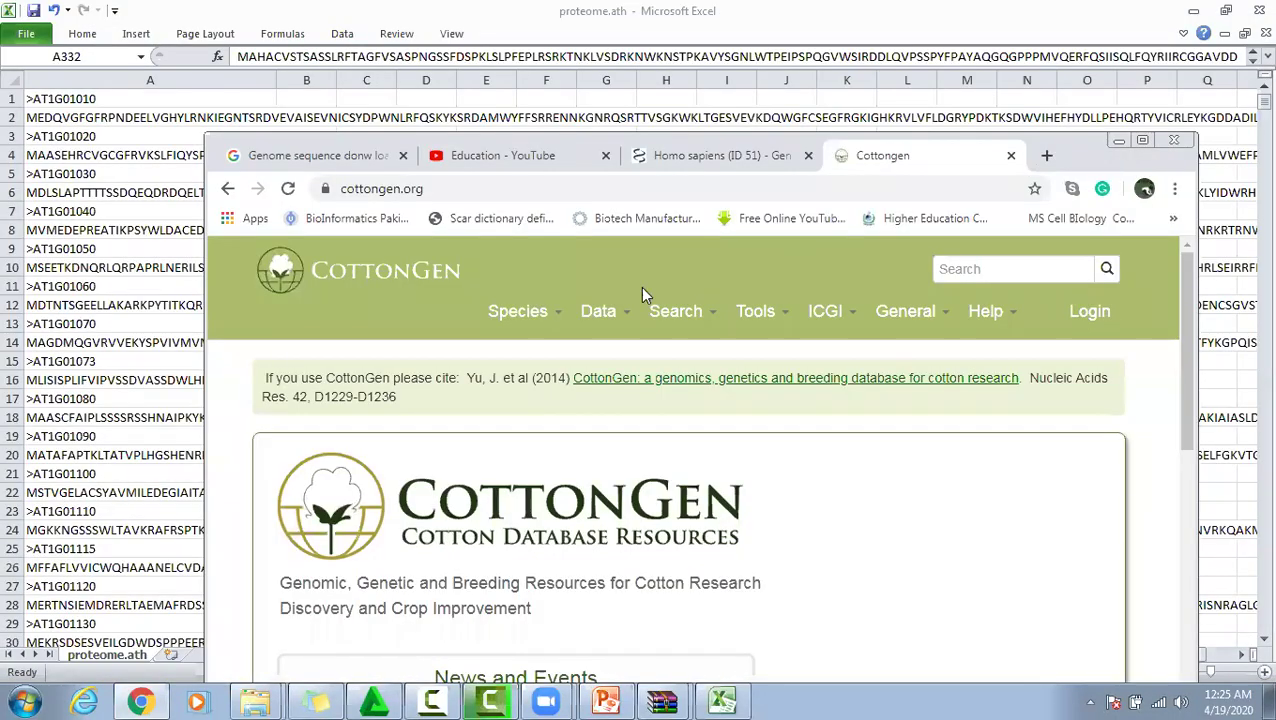
mouse_move(553, 318)
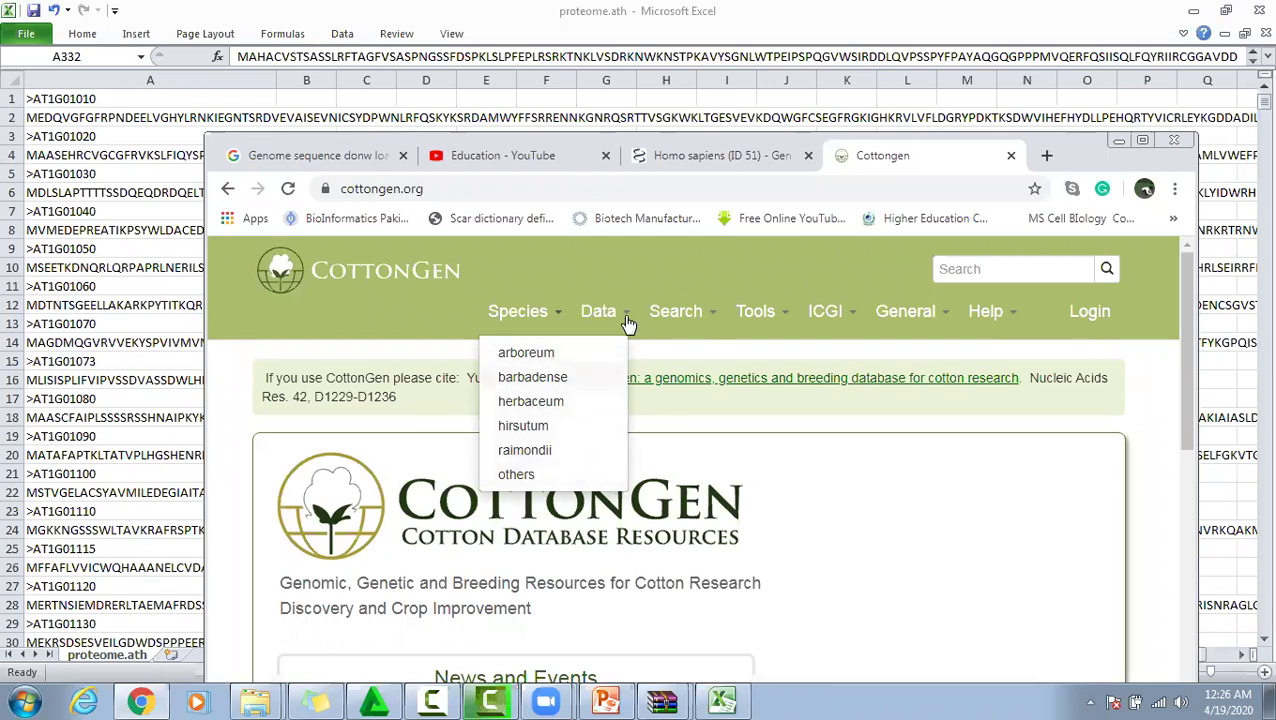
mouse_move(628, 320)
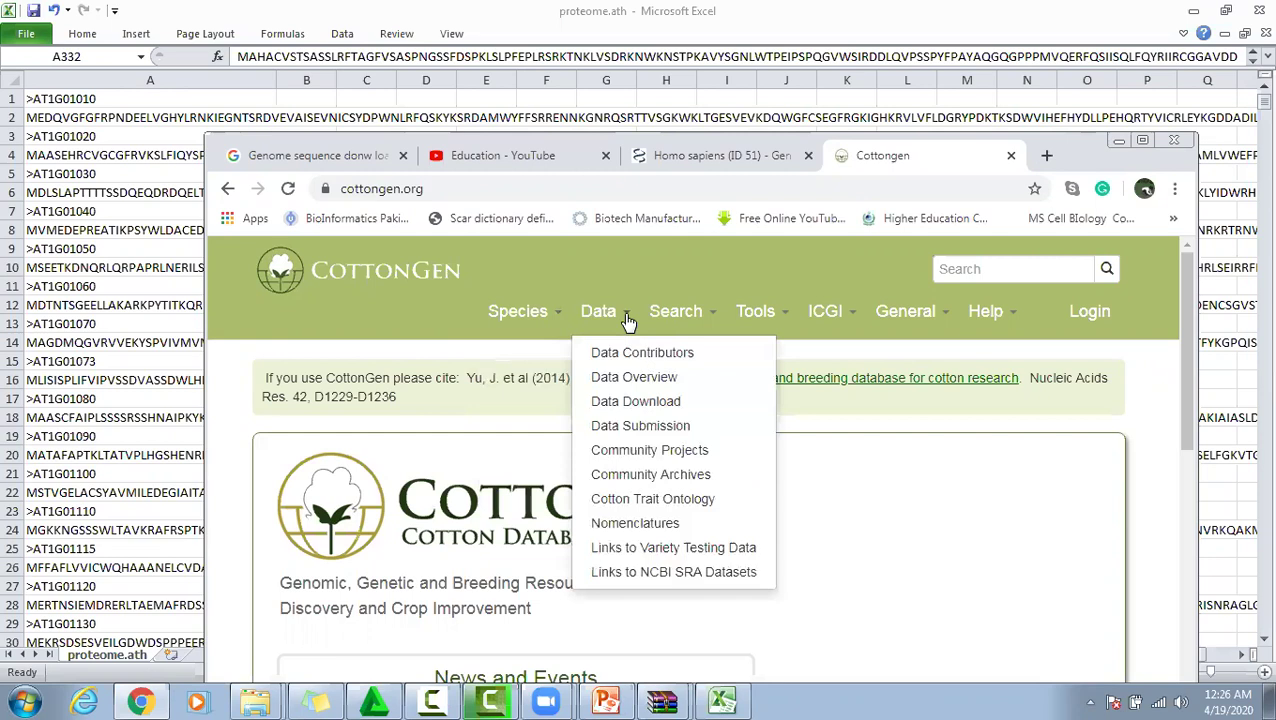
left_click(630, 403)
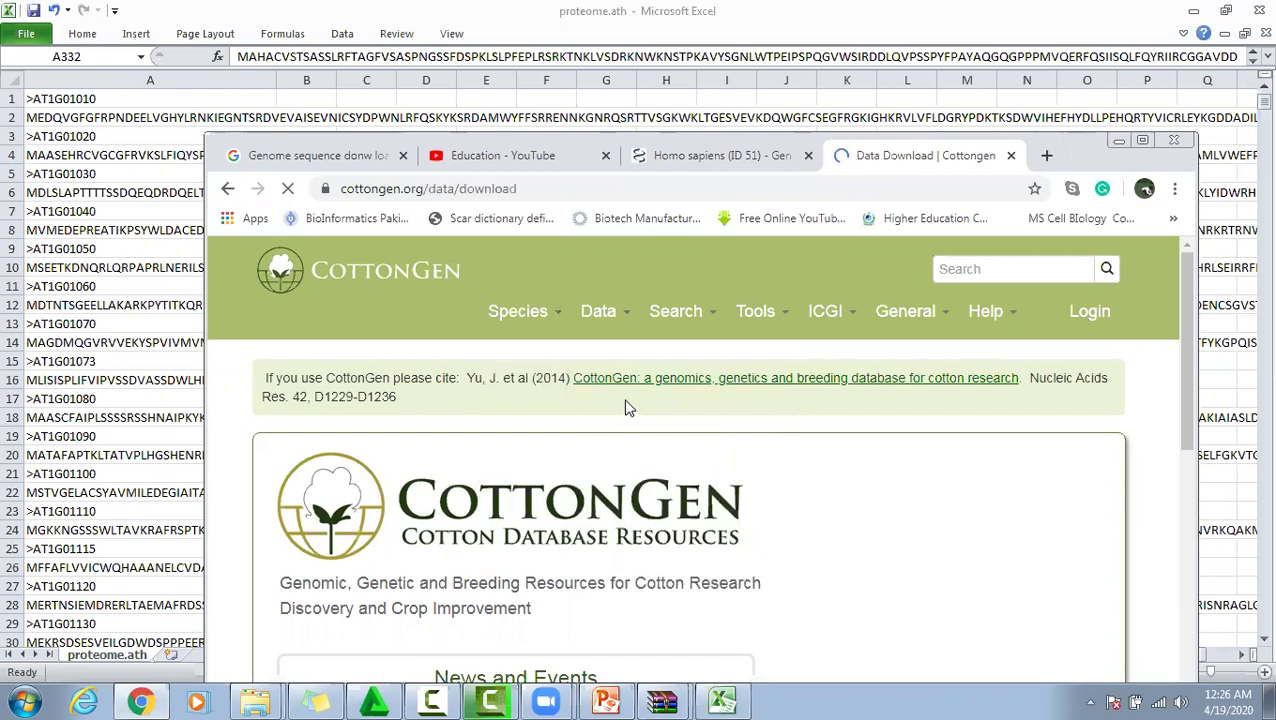
left_click(1143, 142)
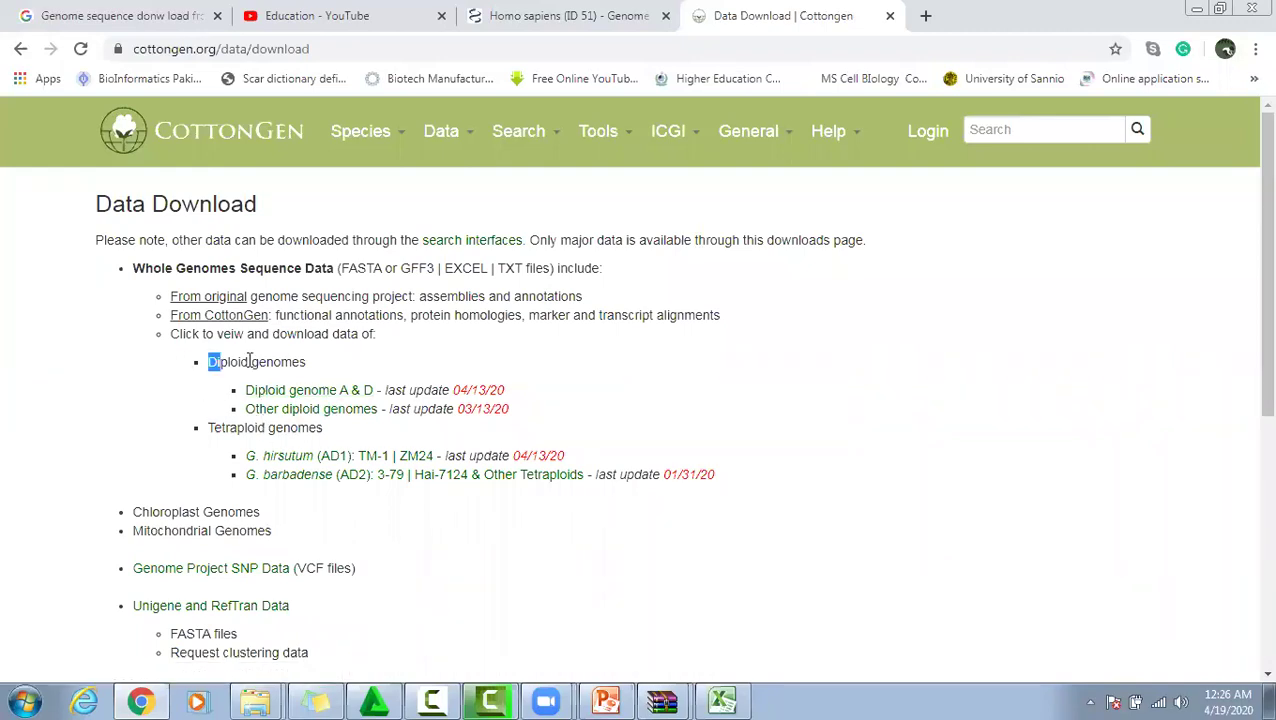
Highlight the diploid and tetraploid genome headings and open the G. hirsutum (AD1) TM-1 | ZM24 genome data page.
triple_click(296, 362)
left_click(211, 433)
left_click_drag(211, 433, 276, 430)
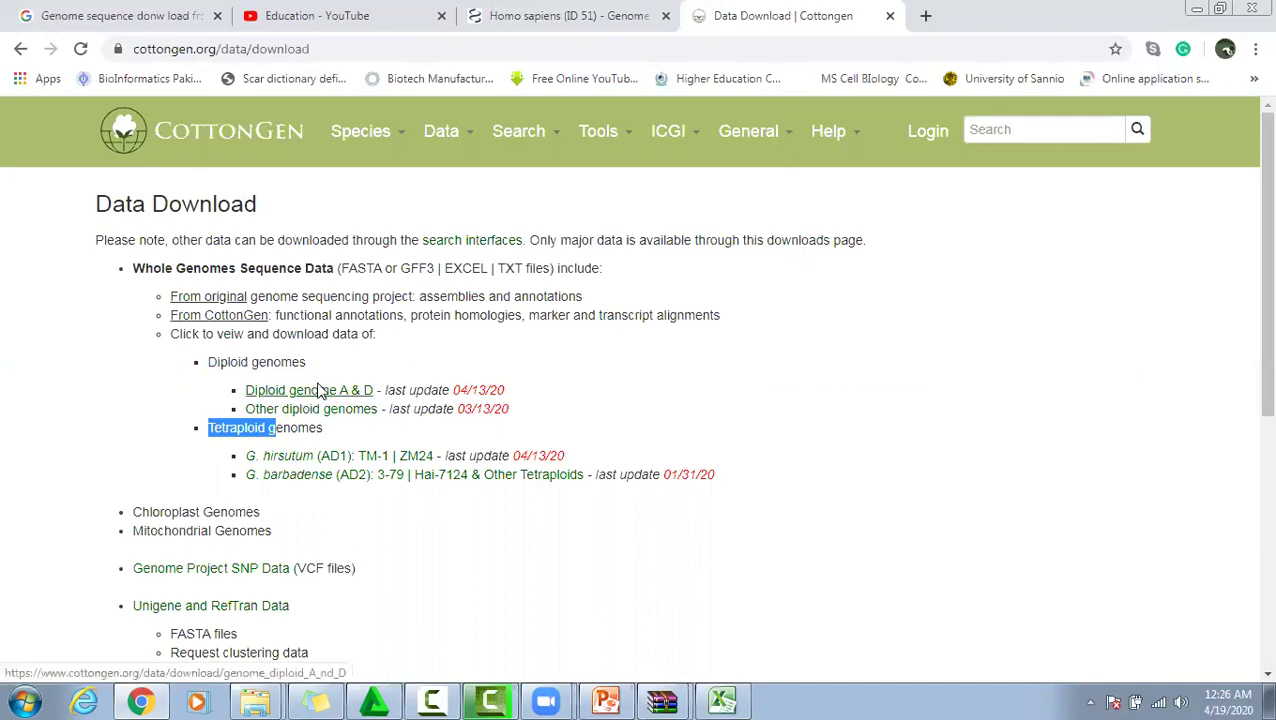
left_click(298, 458)
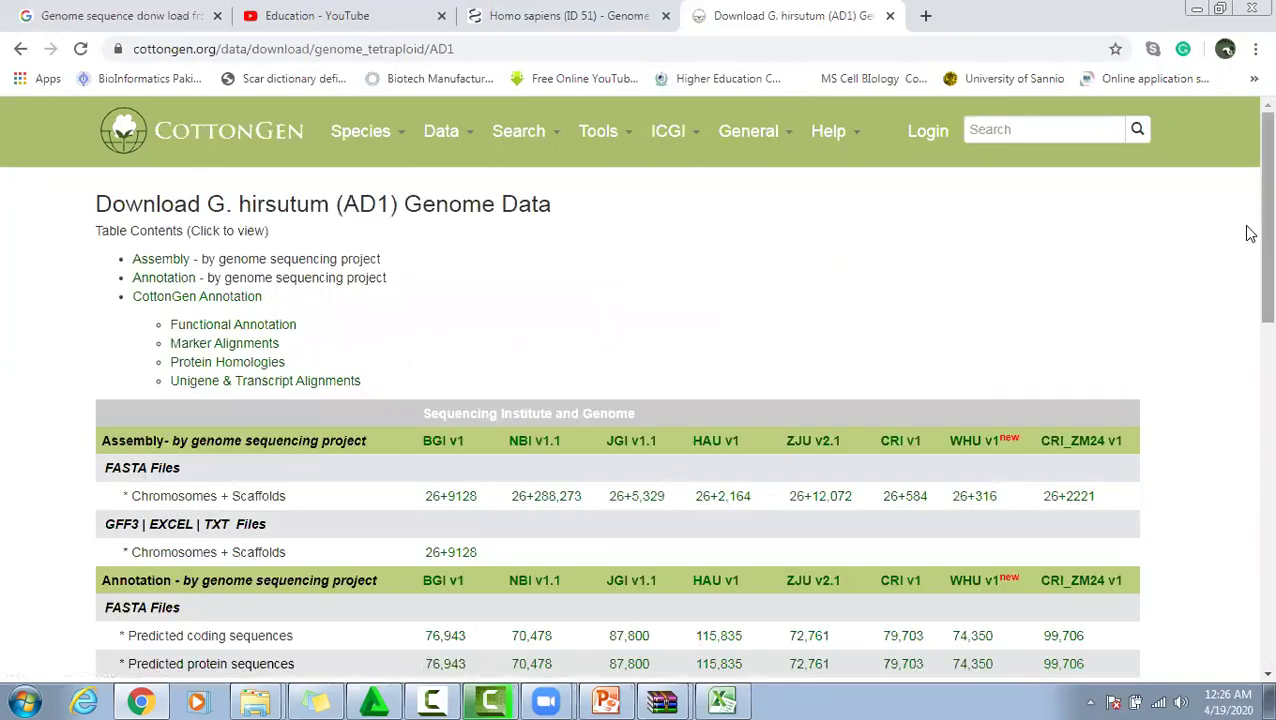
scroll(1248, 250, "down", 2)
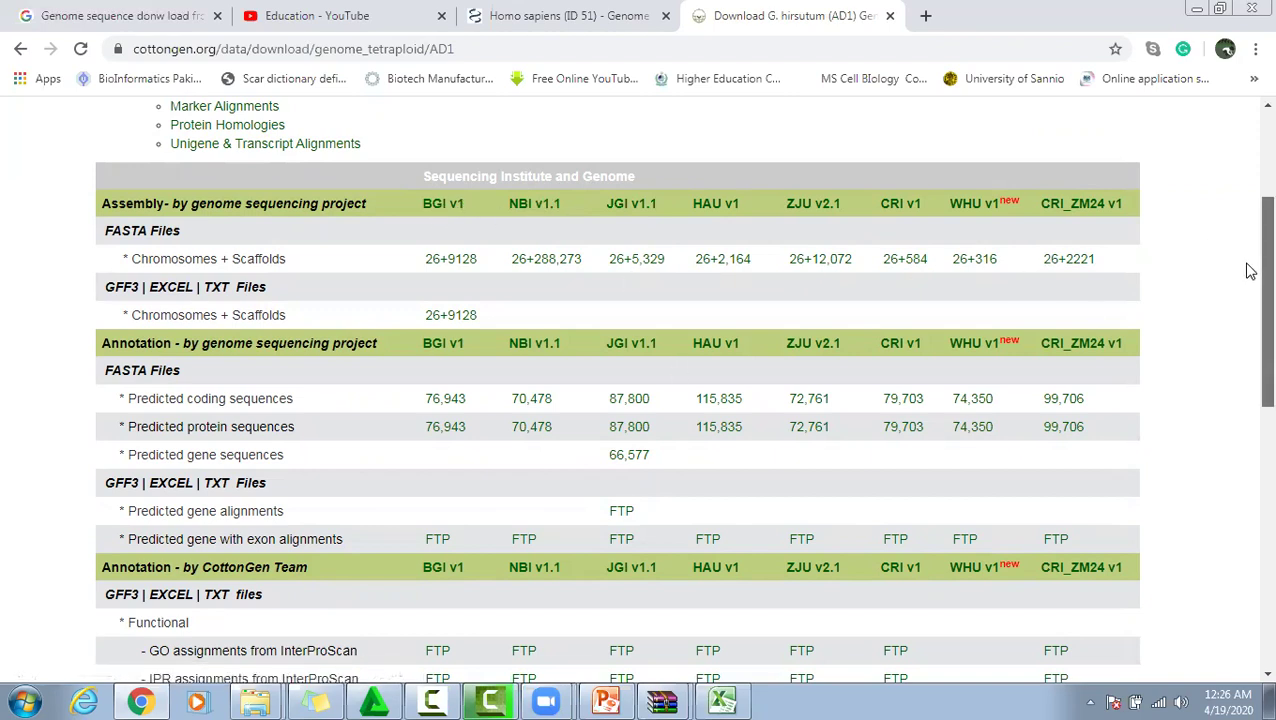
Highlight the annotation's FASTA Files, coding and protein sequence labels, and download the BGI v1 predicted protein sequences.
left_click_drag(1248, 270, 1245, 293)
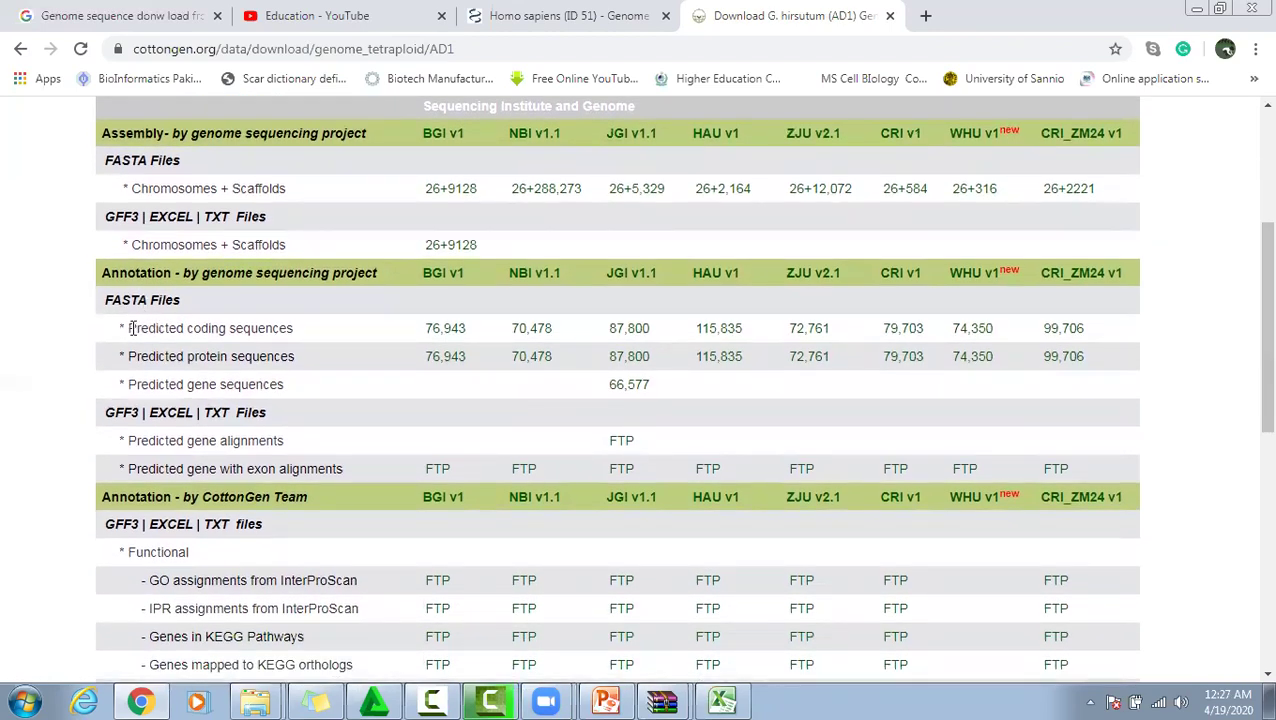
left_click_drag(152, 304, 181, 300)
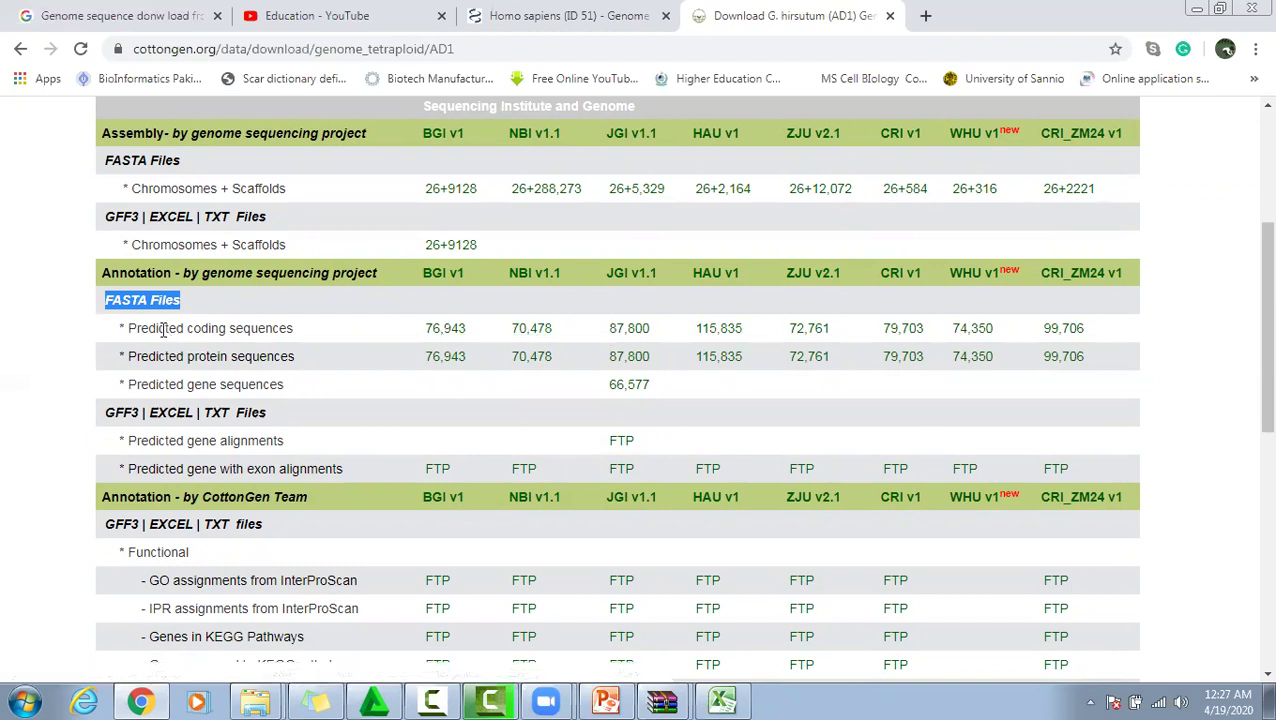
left_click_drag(129, 330, 293, 333)
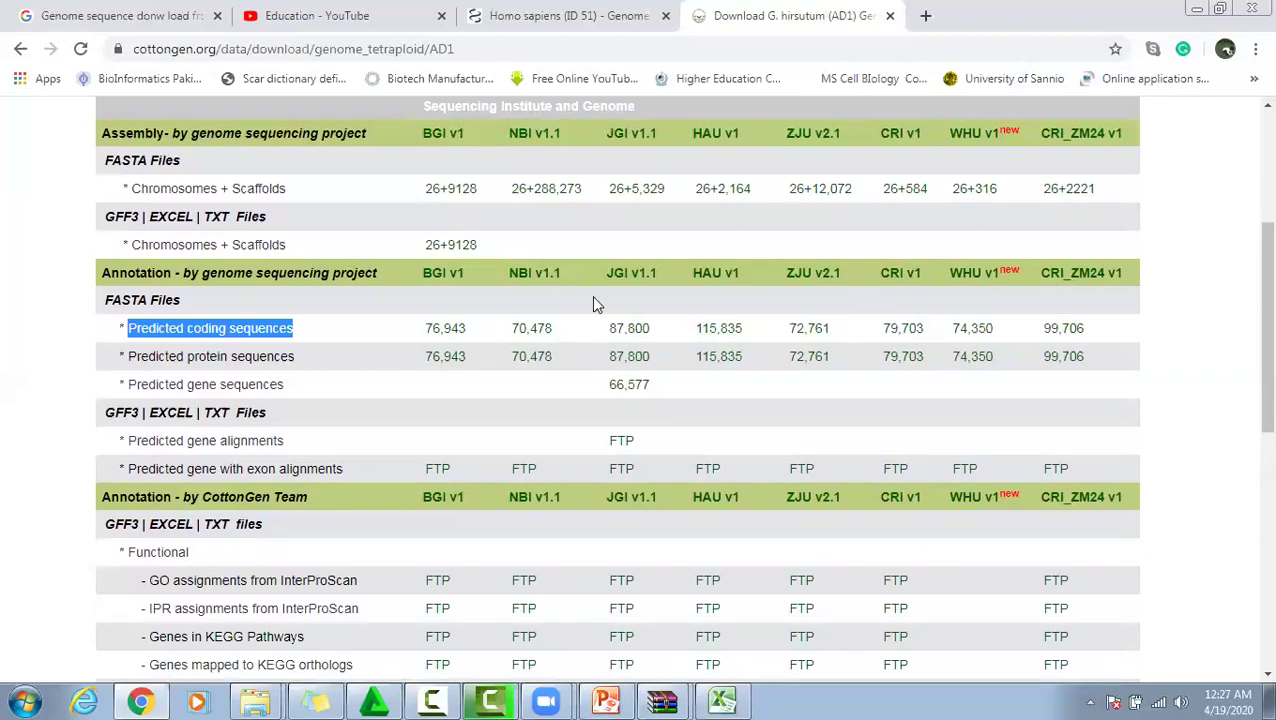
left_click_drag(141, 356, 291, 356)
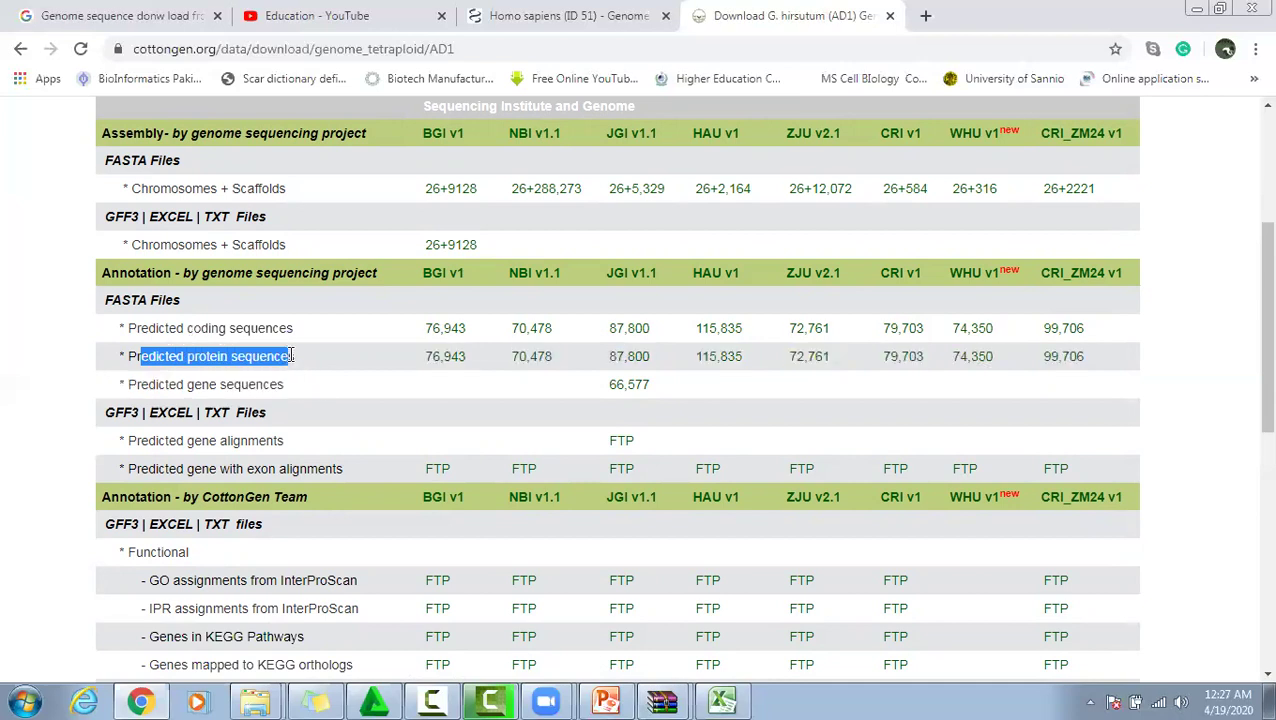
left_click(443, 364)
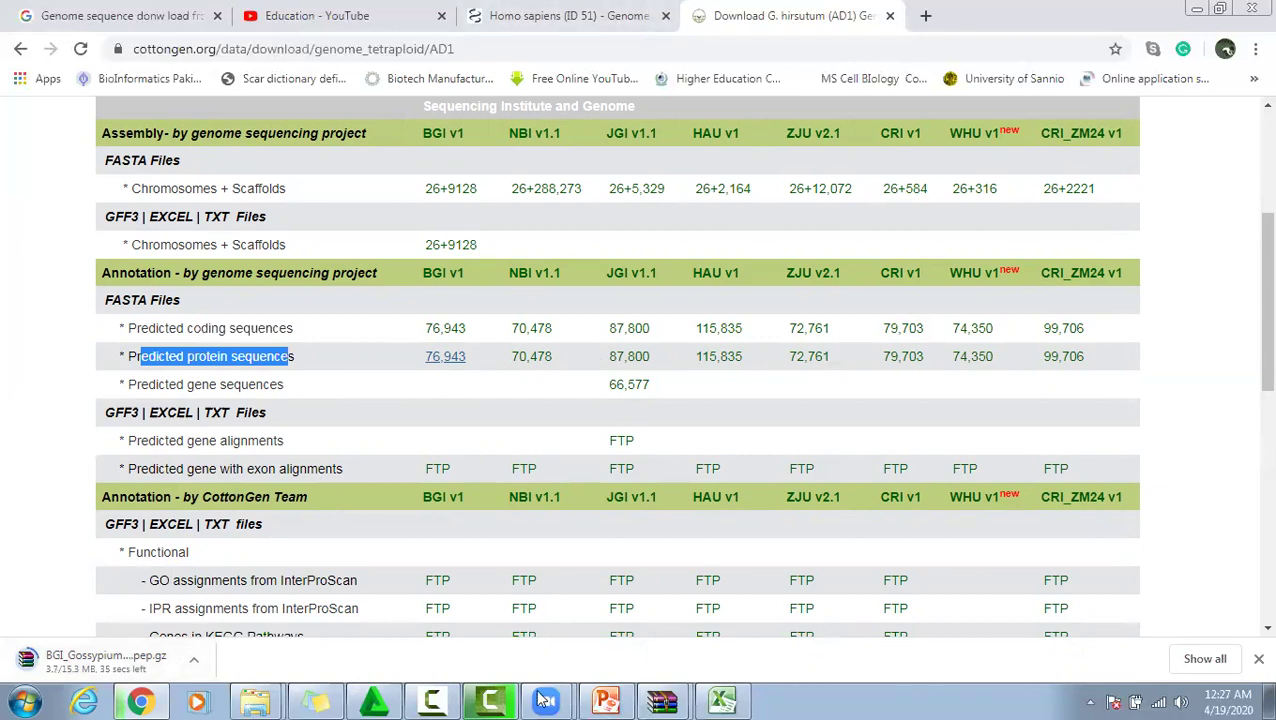
Switch to PowerPoint and place the cursor in the title "How to download genome sequences from different database".
left_click(546, 700)
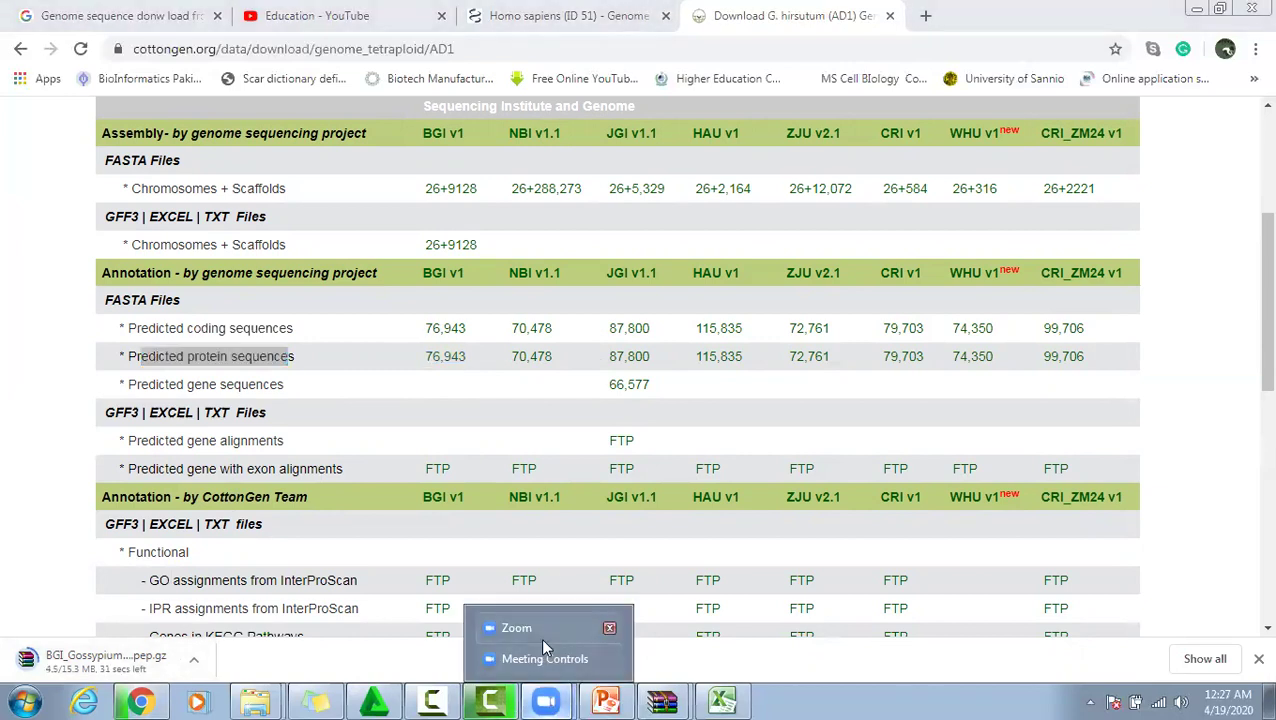
left_click(546, 661)
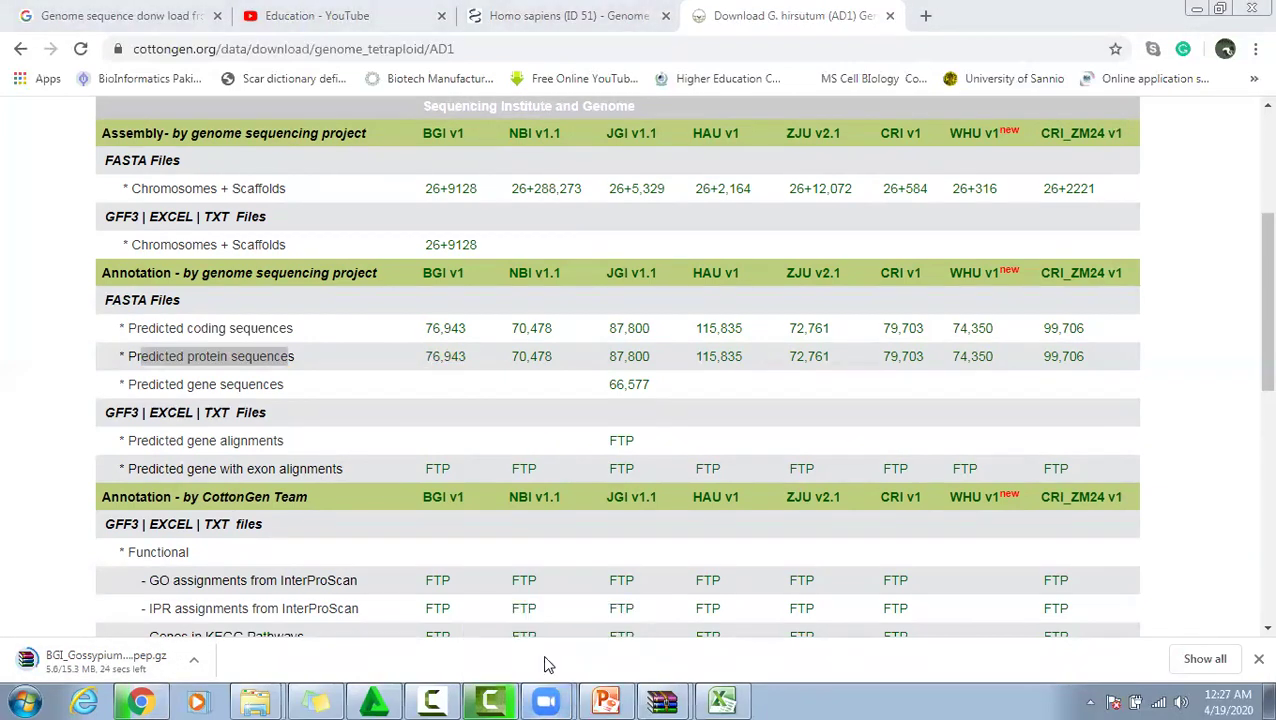
left_click(606, 700)
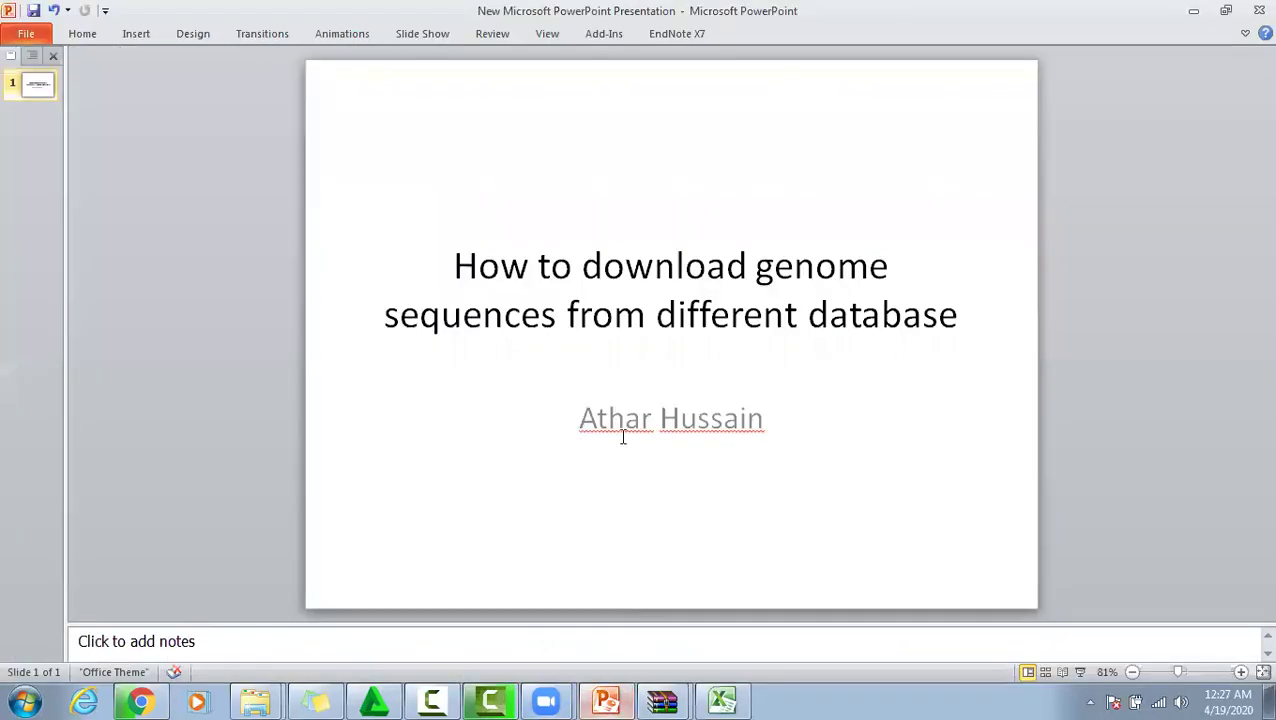
left_click(649, 317)
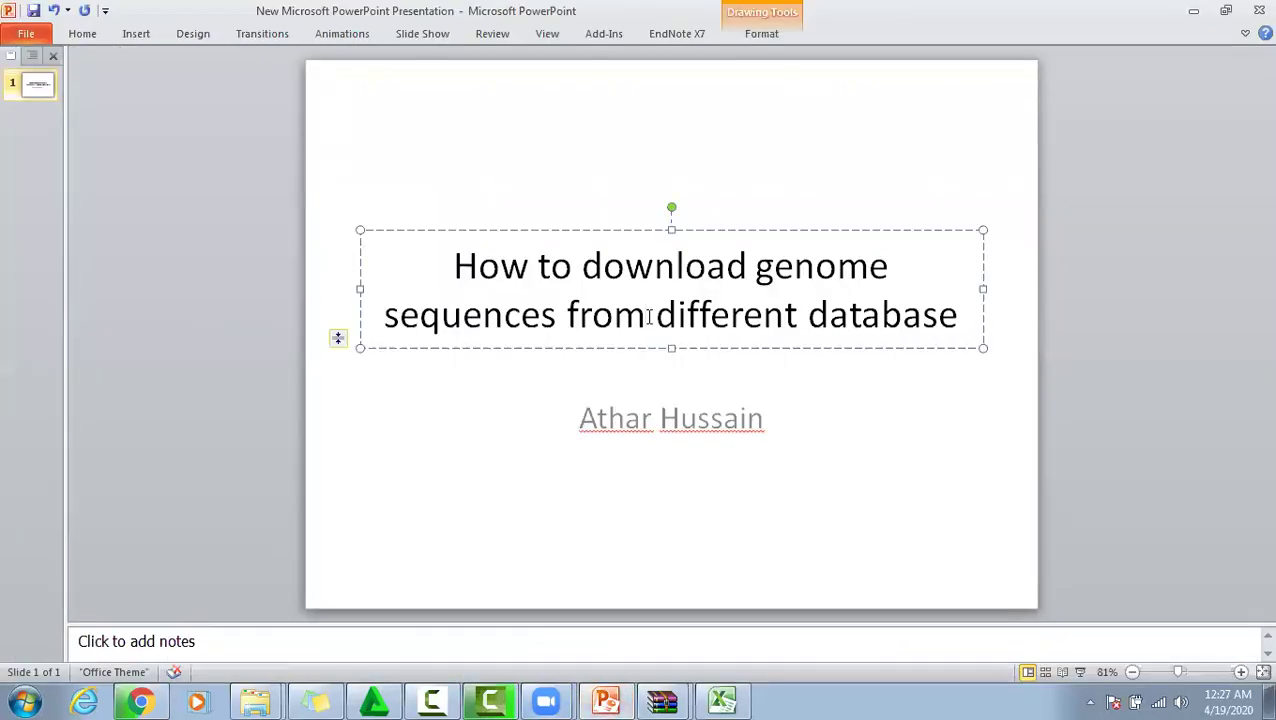